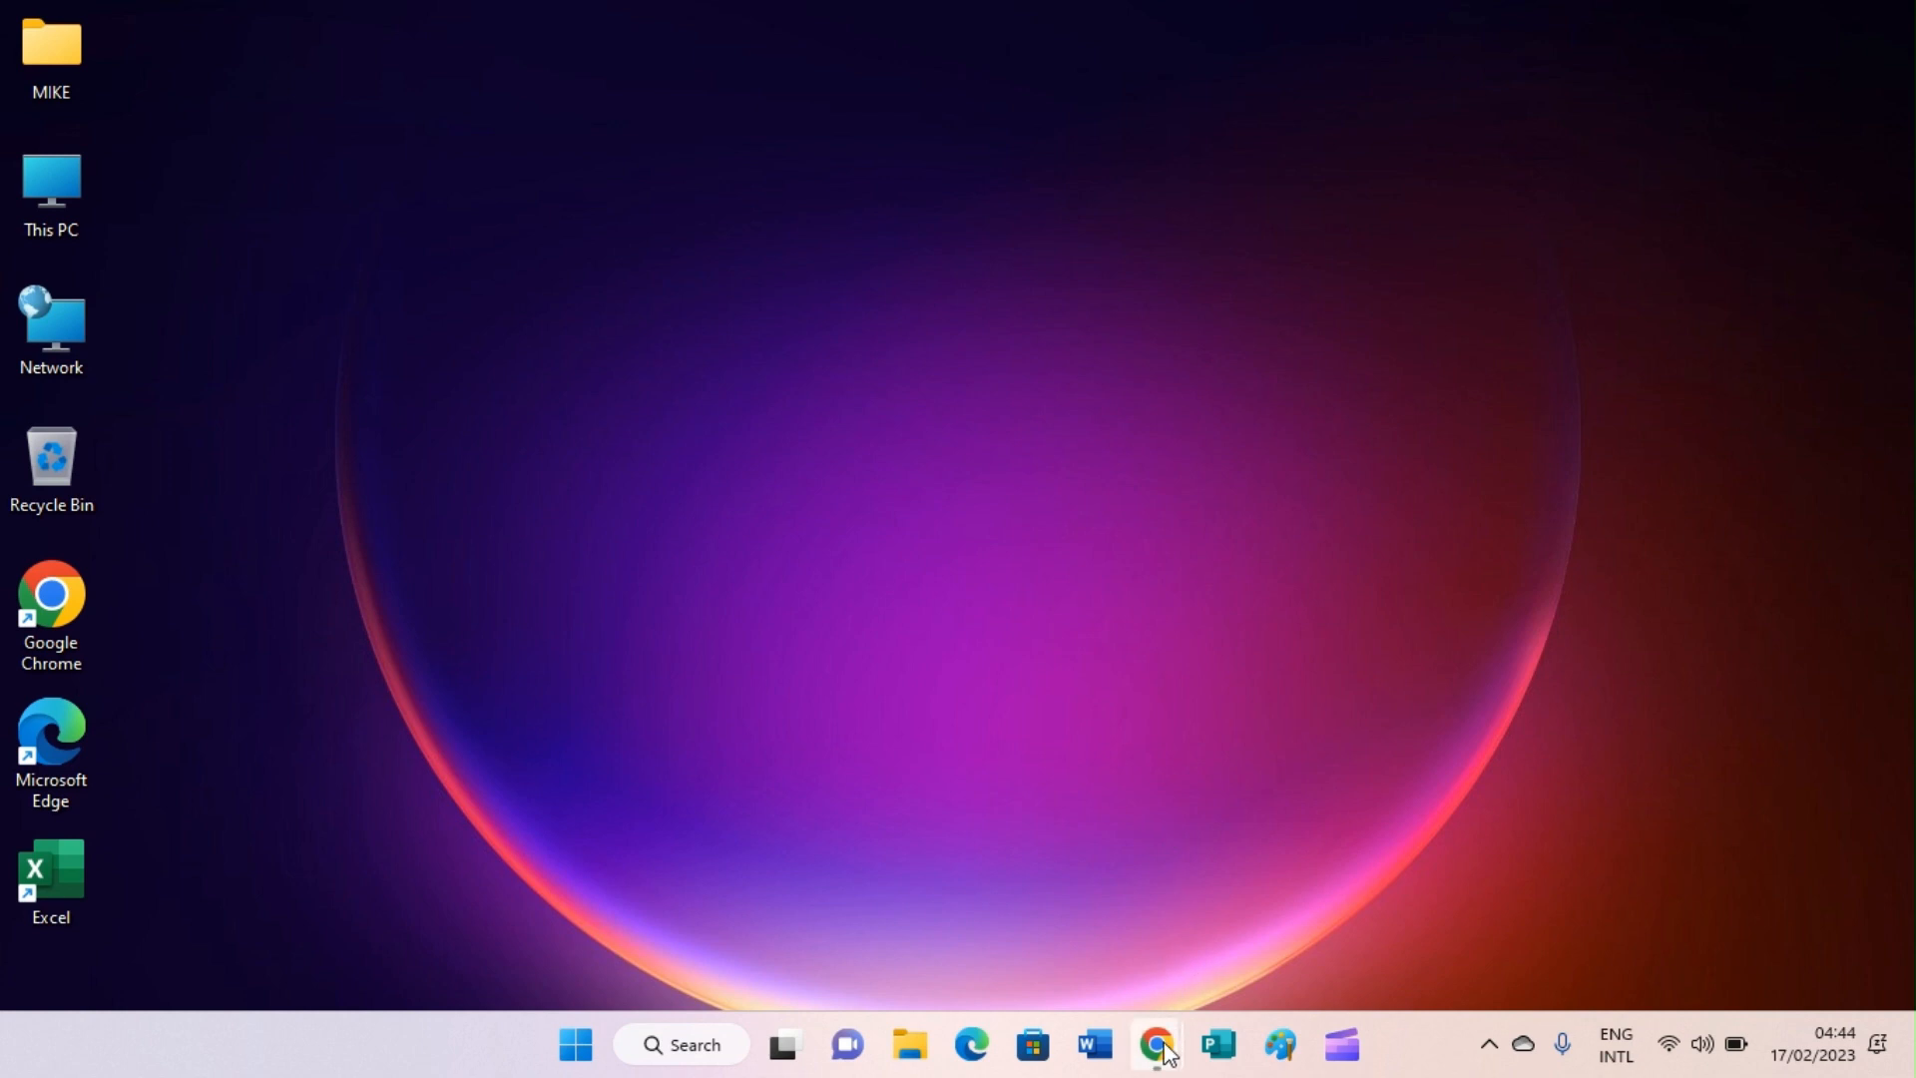
# Restore the 'Personal Videos | Clipchamp' Chrome window from the taskbar
pyautogui.moveTo(1167, 1052)
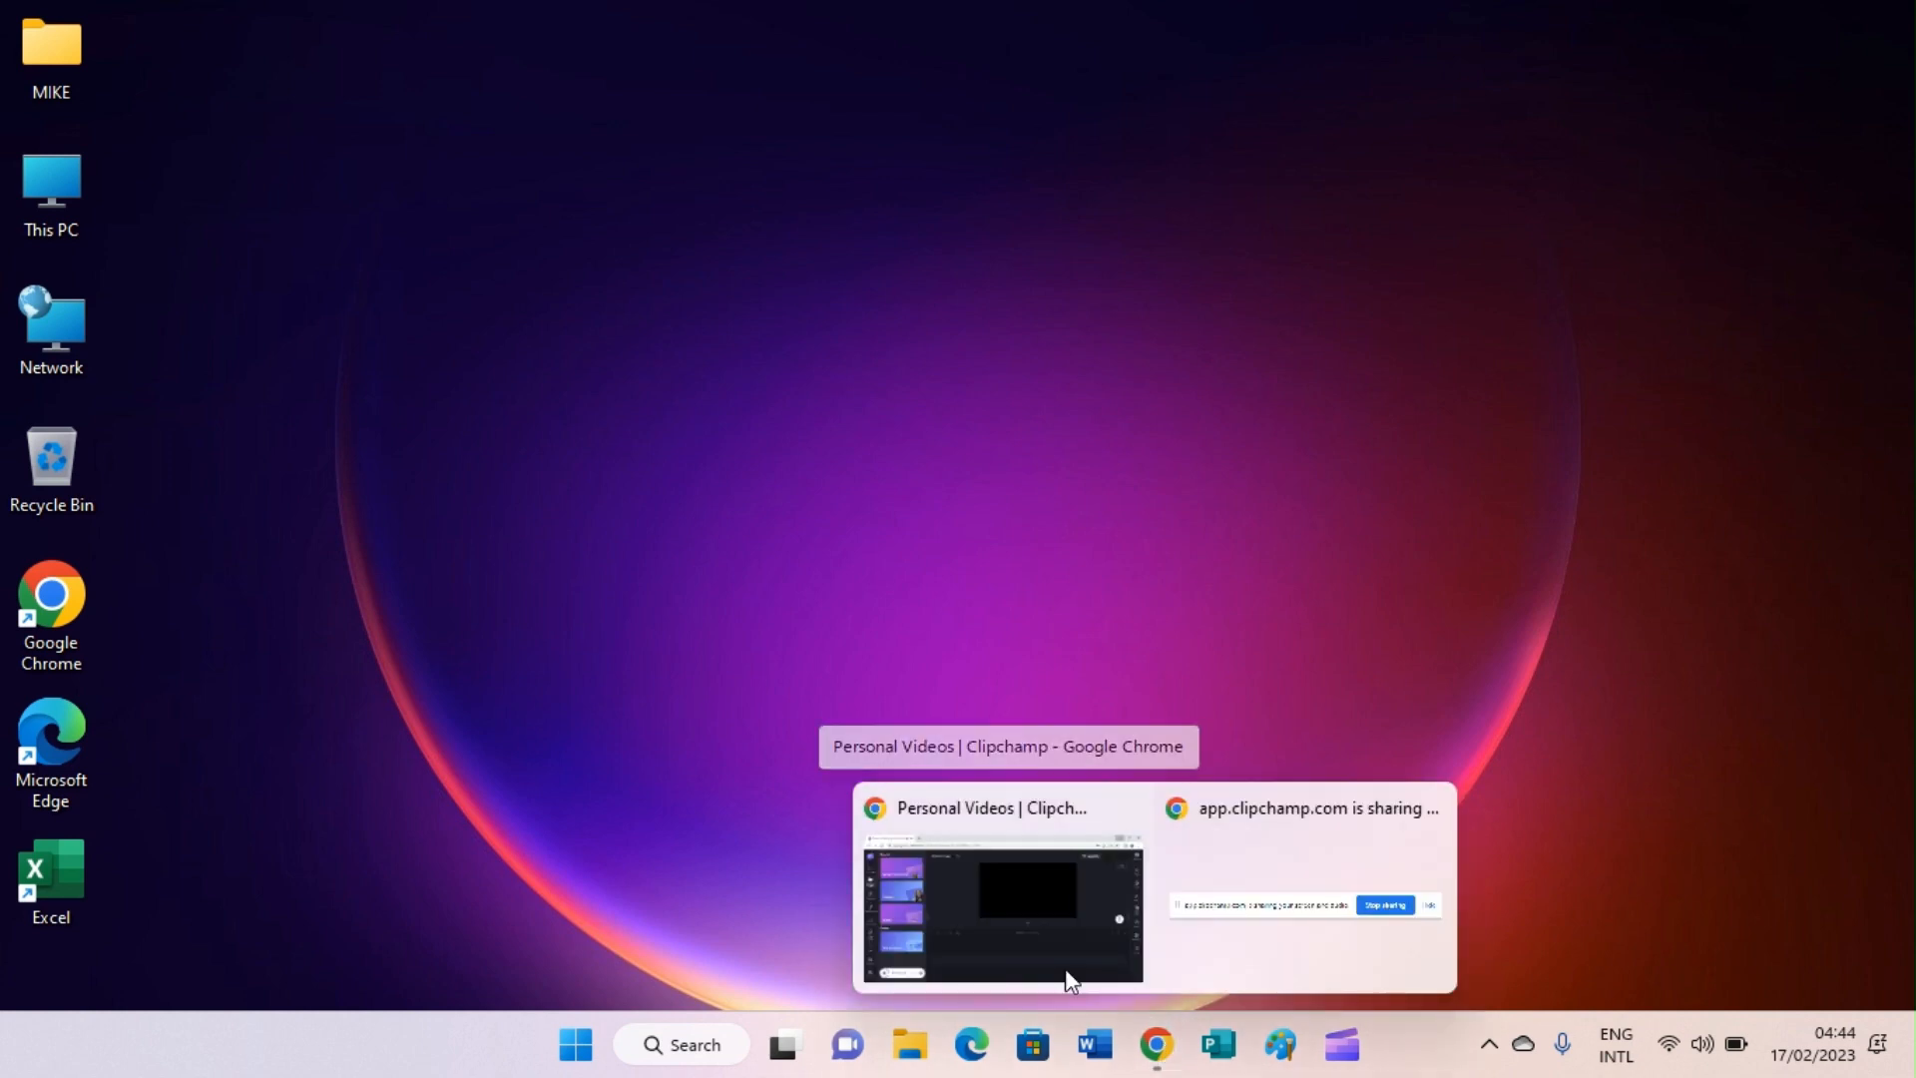
pyautogui.click(1088, 943)
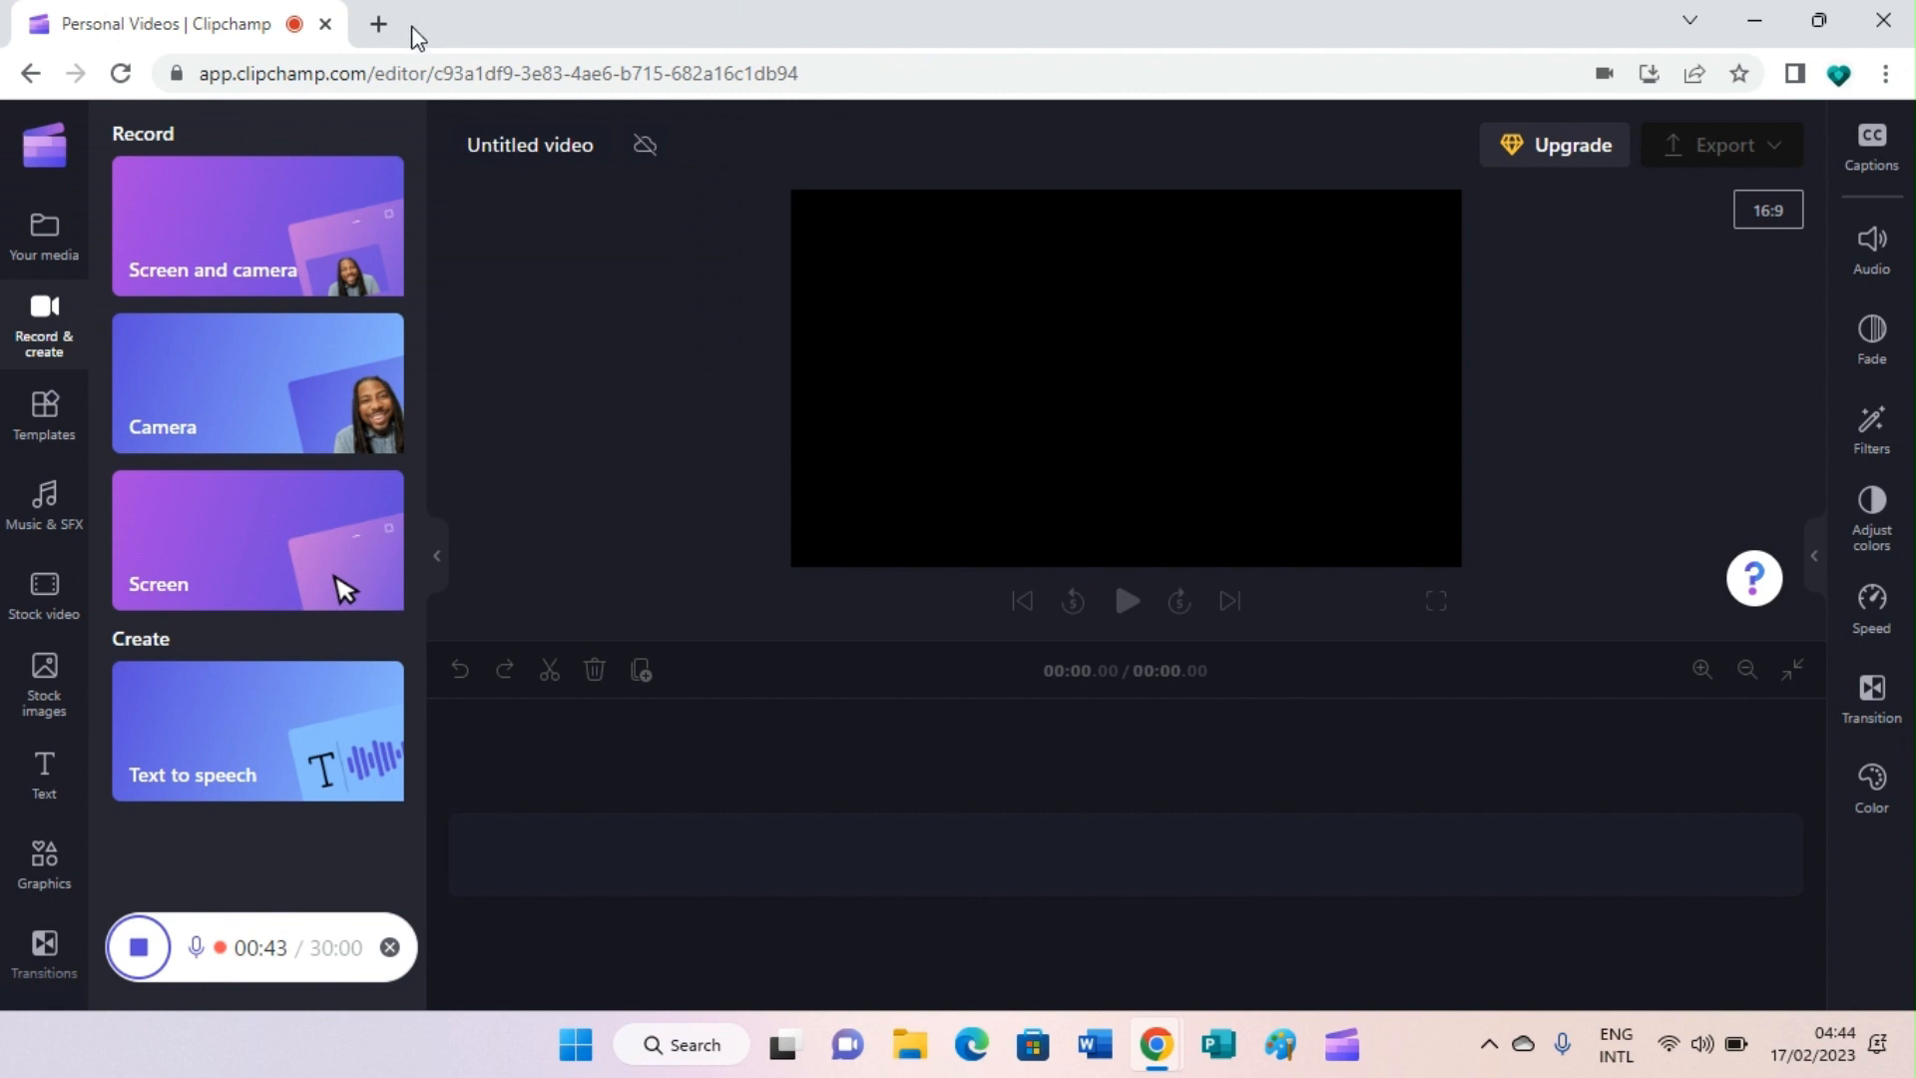
# Open a new blank Chrome tab beside the Clipchamp tab
pyautogui.click(378, 24)
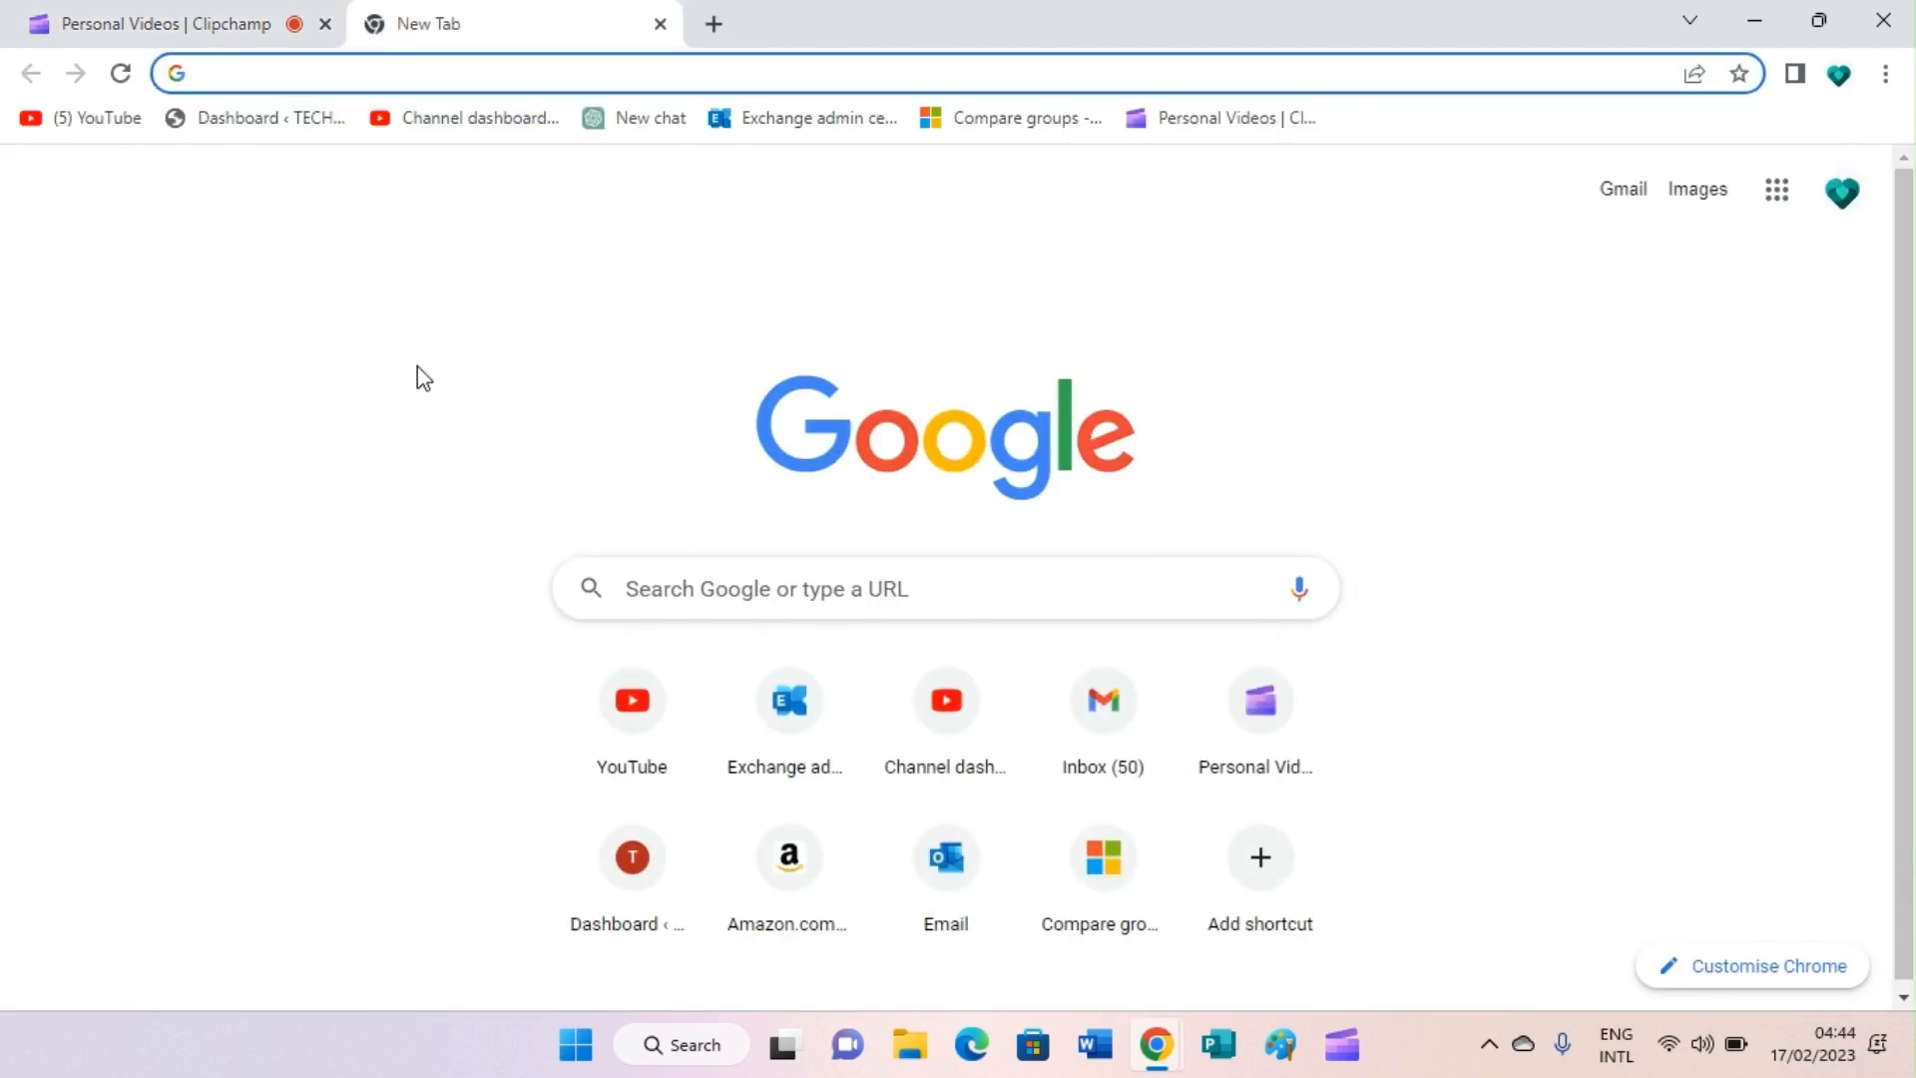
# Load the Exchange admin center home page from the bookmarks bar
pyautogui.click(816, 117)
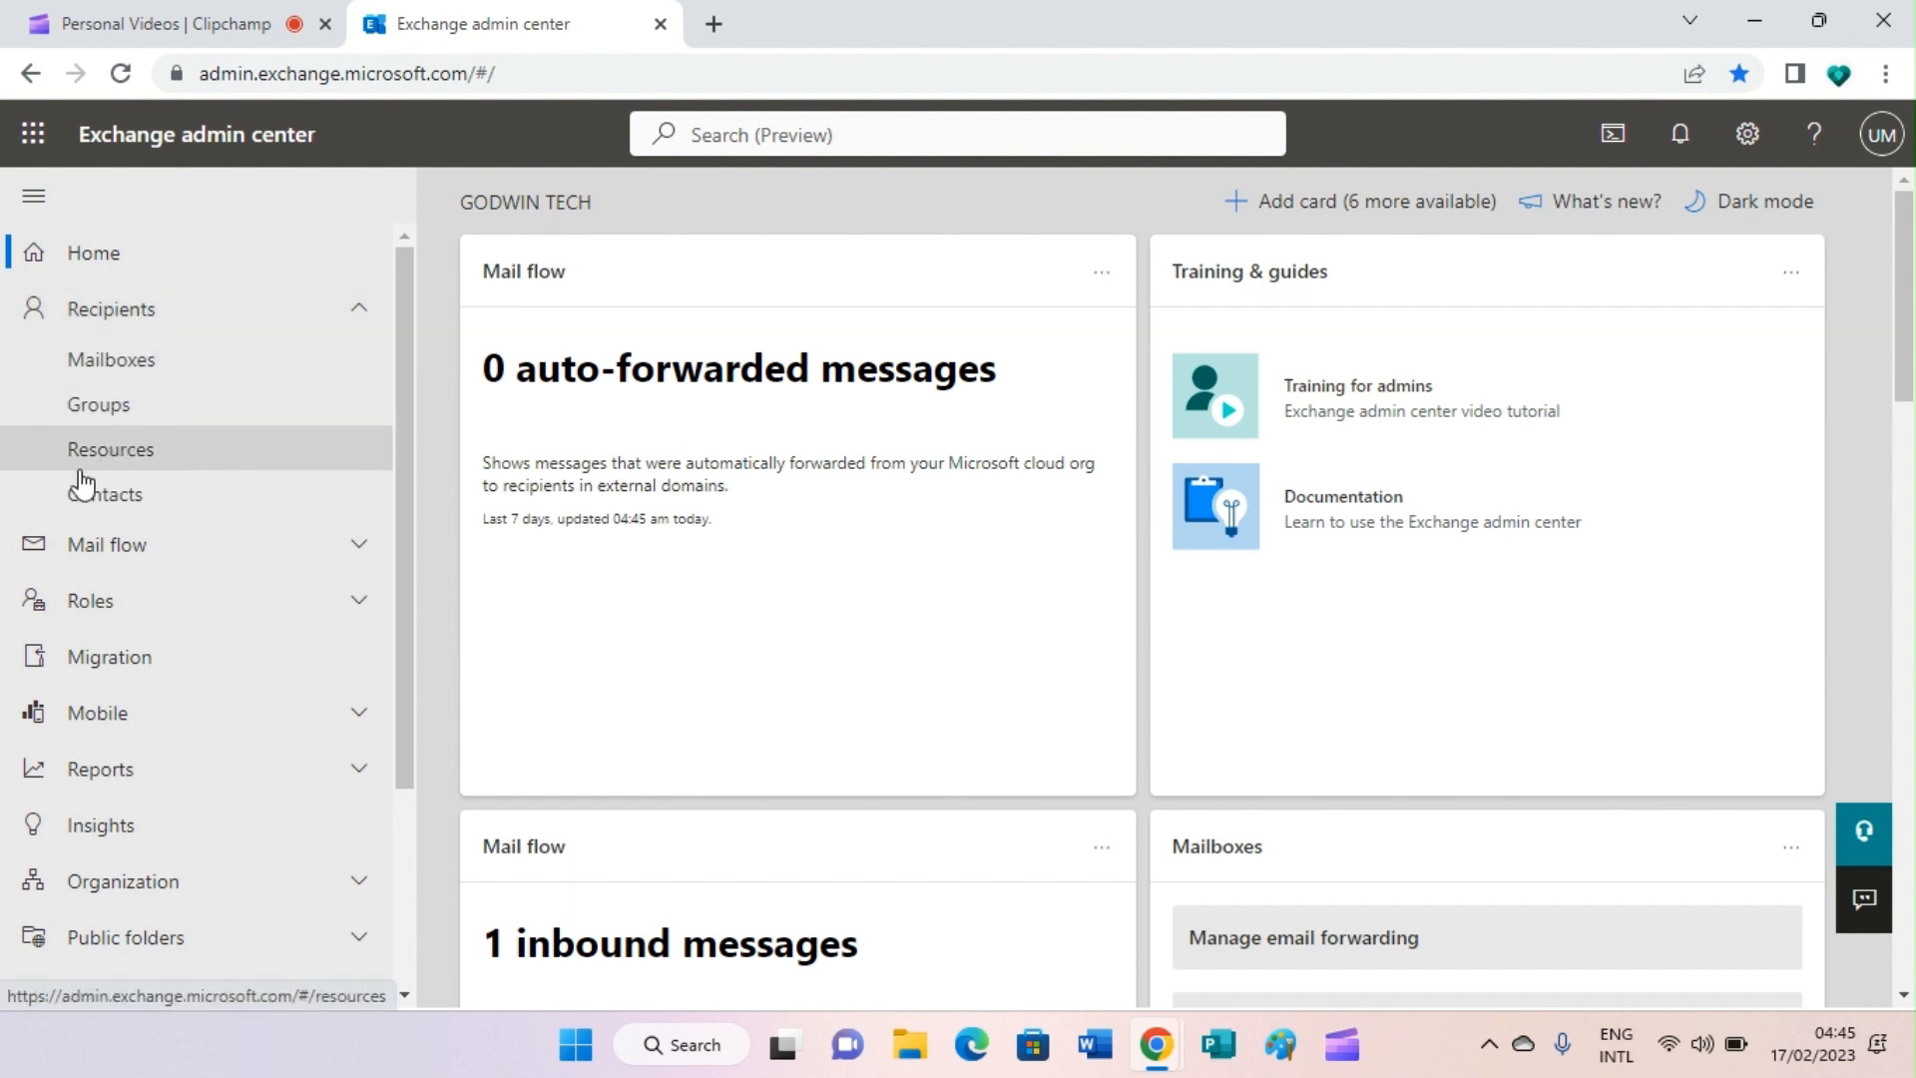
# Go to Recipients > Resources and begin adding a room resource
pyautogui.click(157, 459)
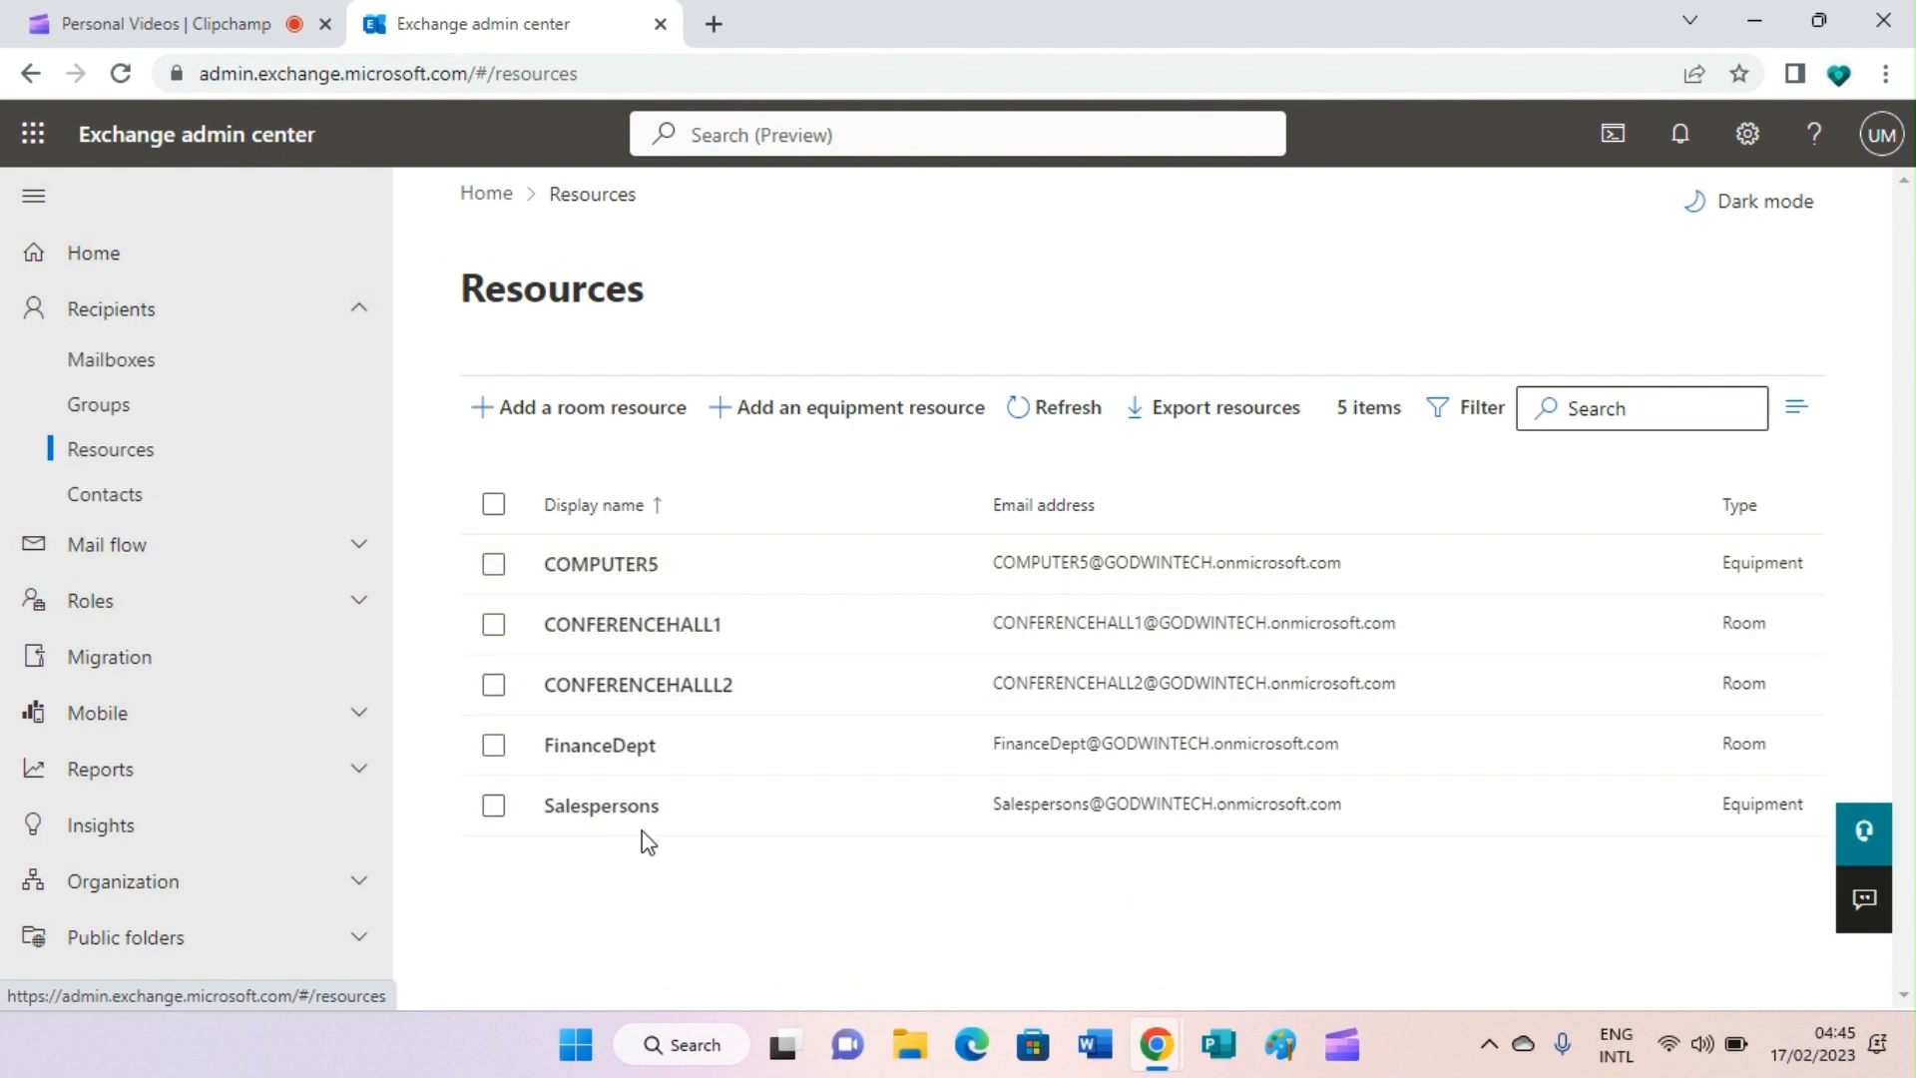
pyautogui.click(601, 421)
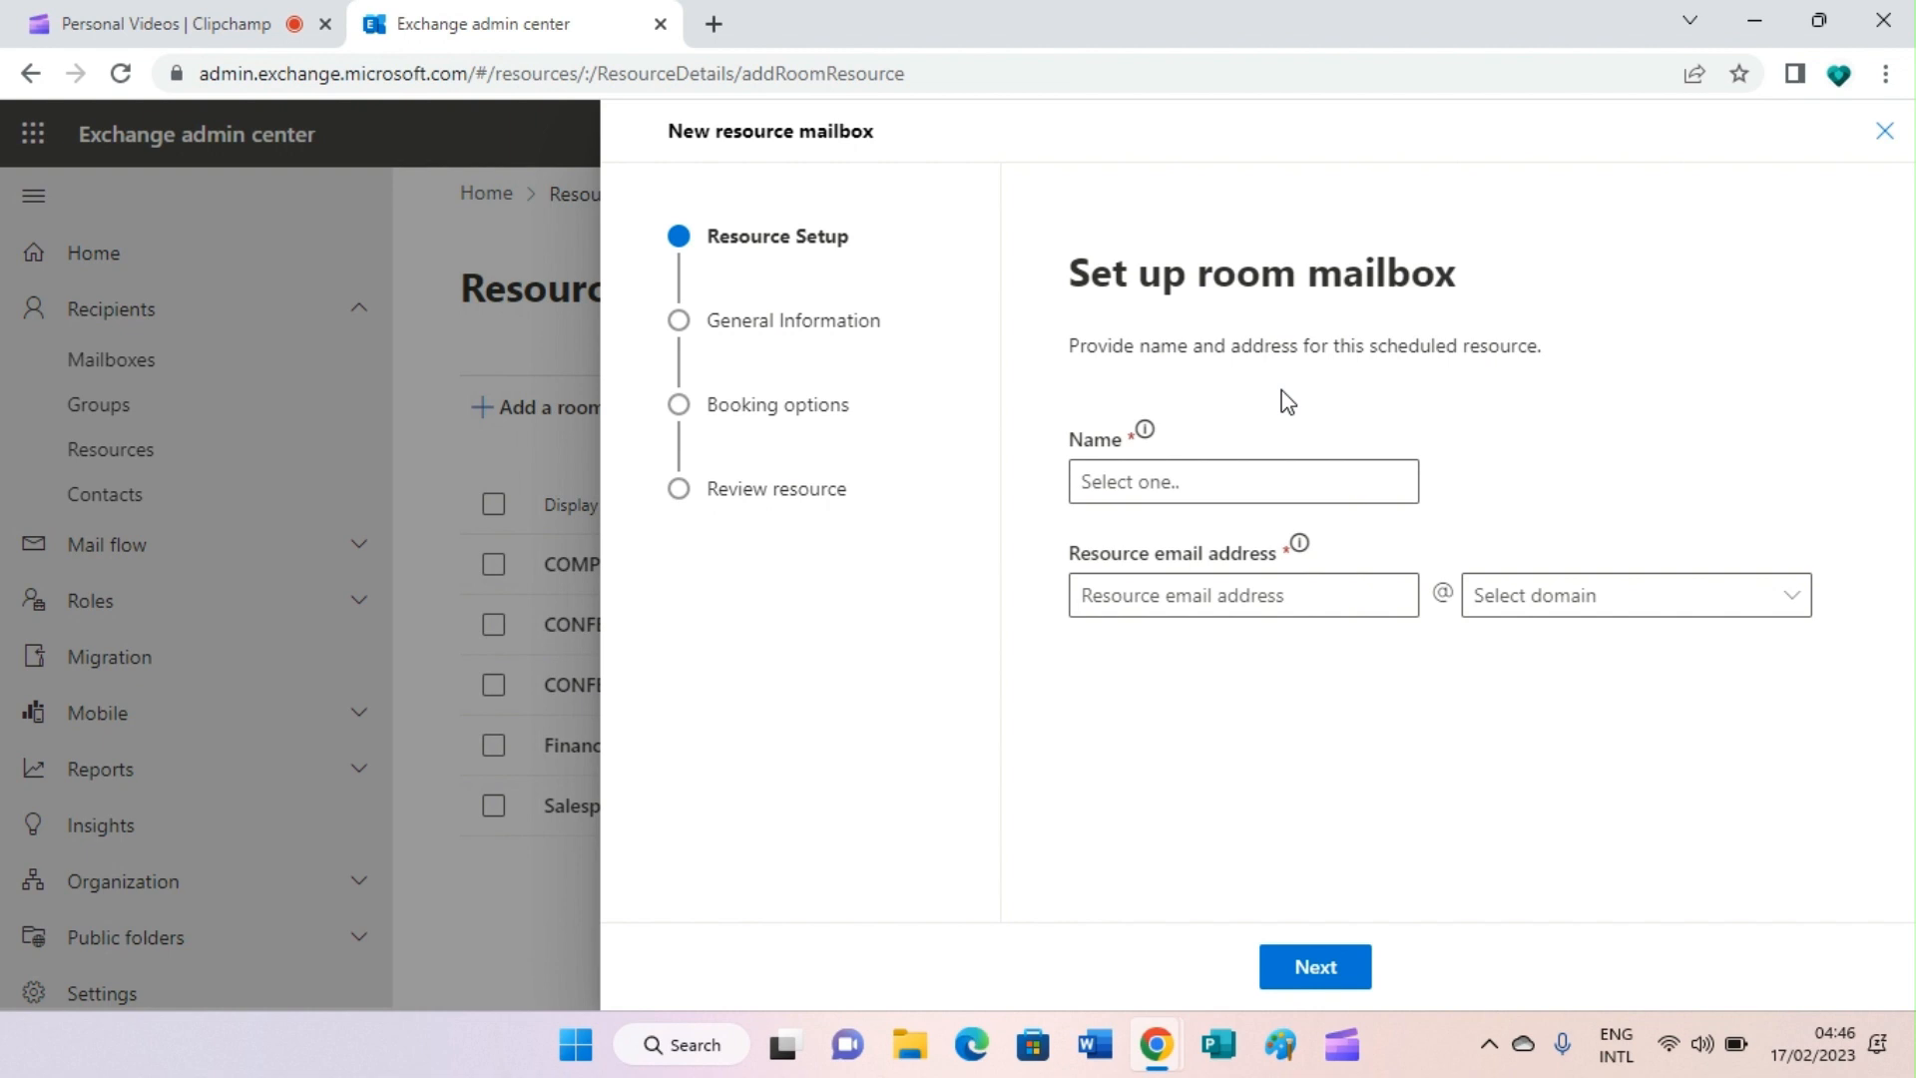
# Name the room MEETINGHALL1 on domain GODWINTECH.onmicrosoft.com and proceed to Set properties
pyautogui.click(1183, 484)
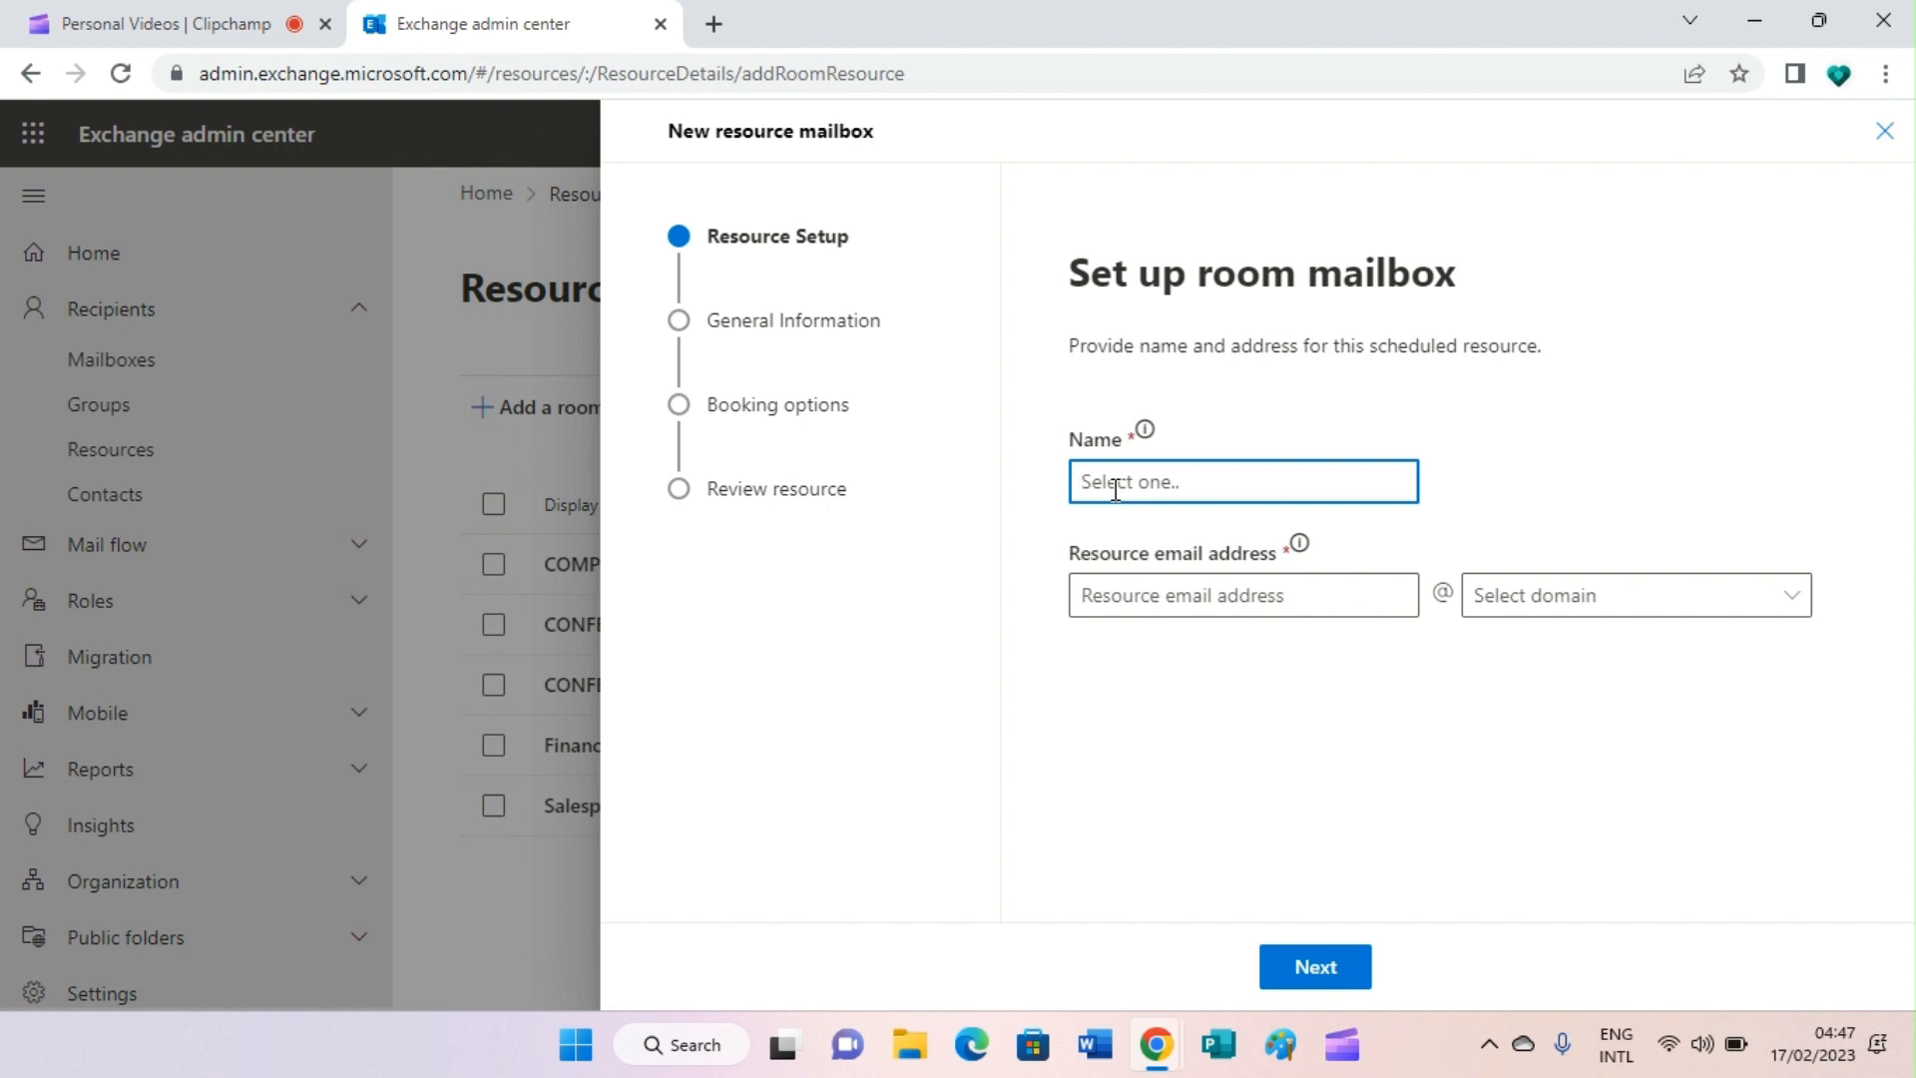
pyautogui.write('MEETINGHALL1')
pyautogui.click(1119, 596)
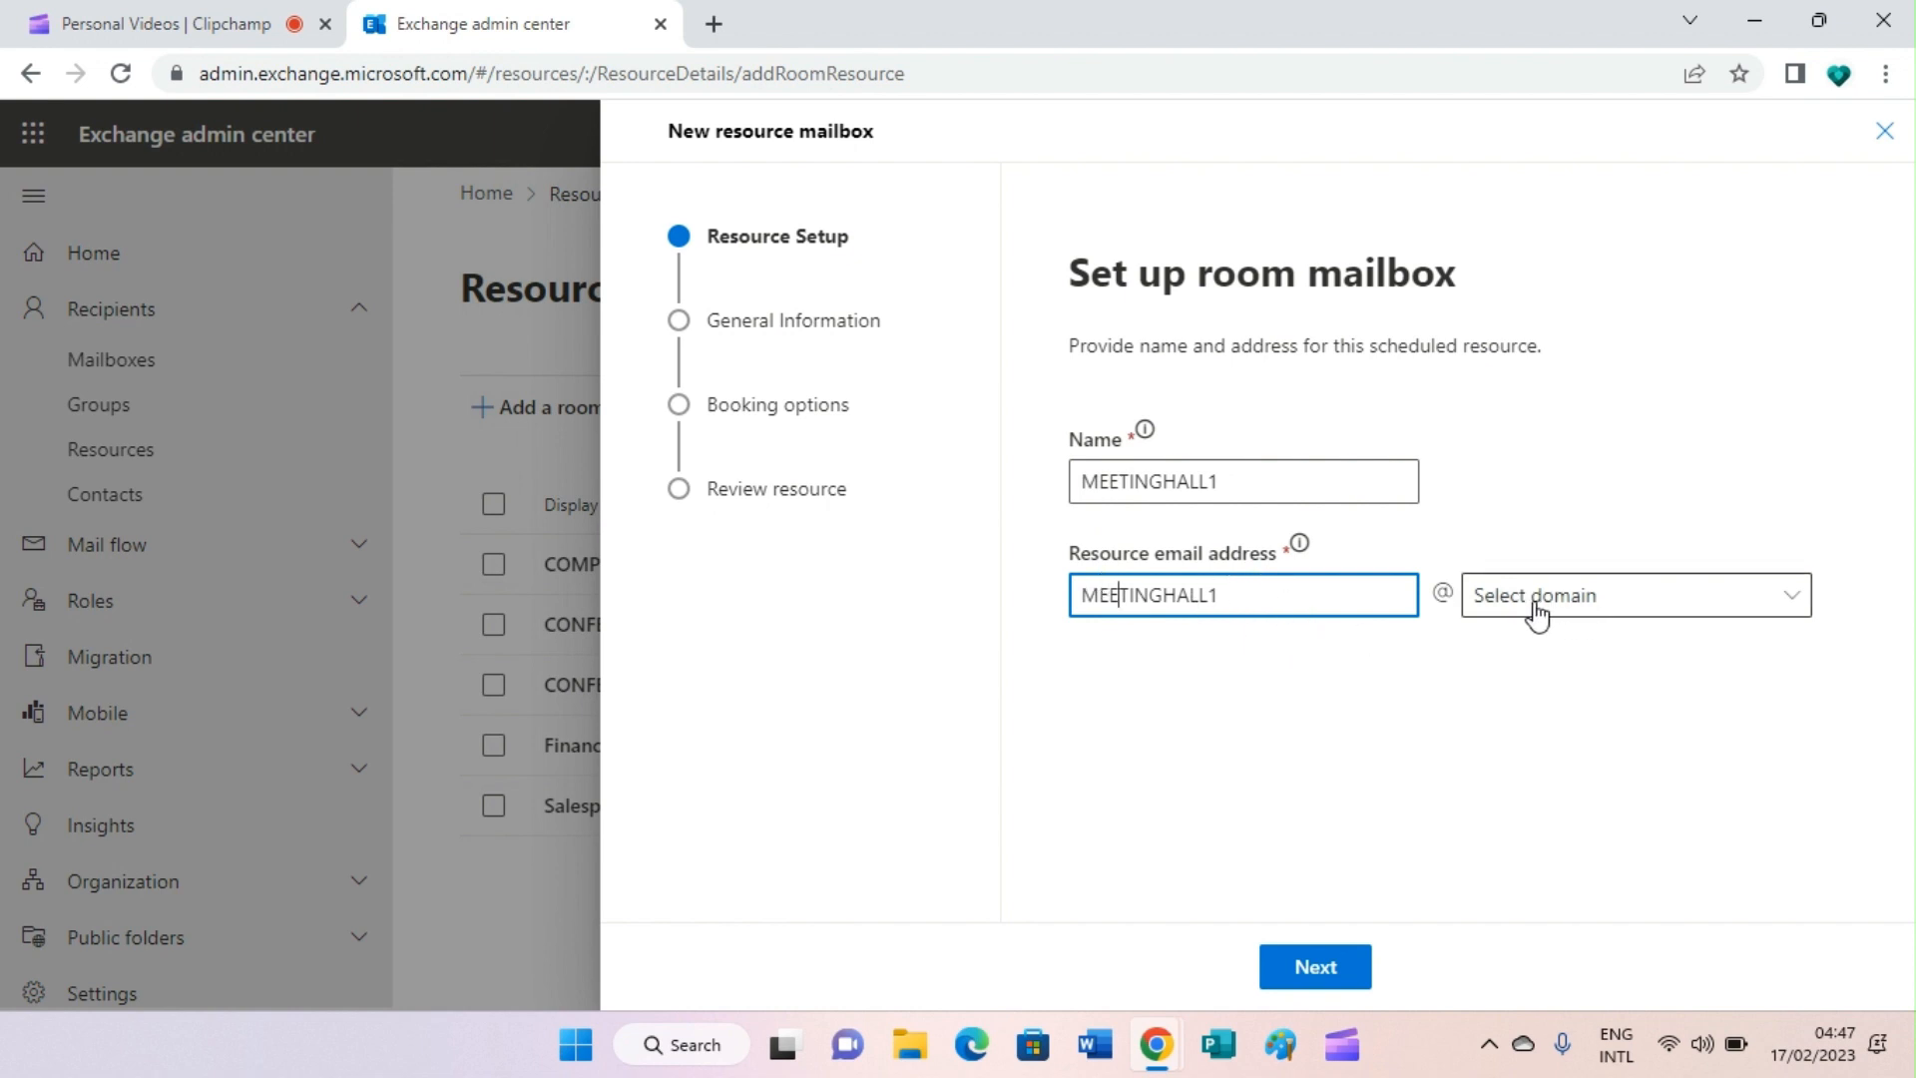
pyautogui.click(1593, 618)
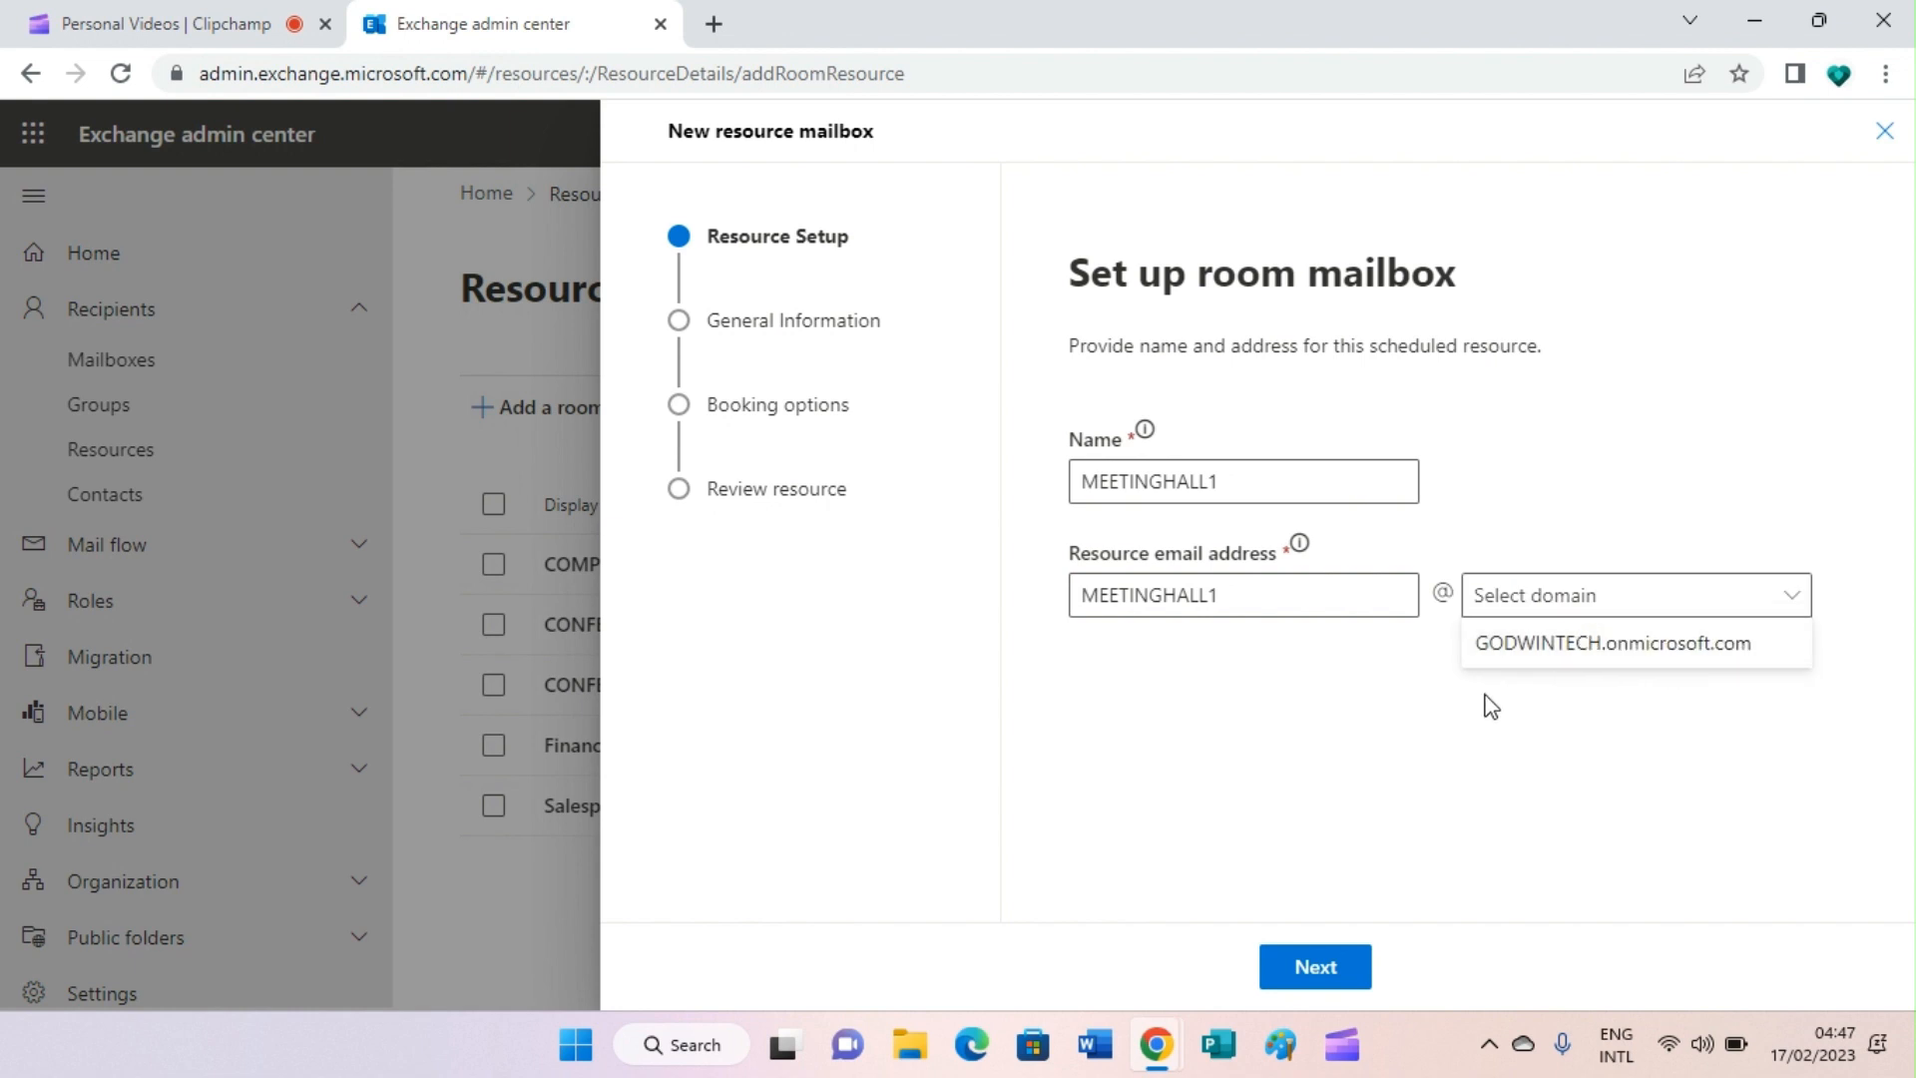
pyautogui.click(1682, 663)
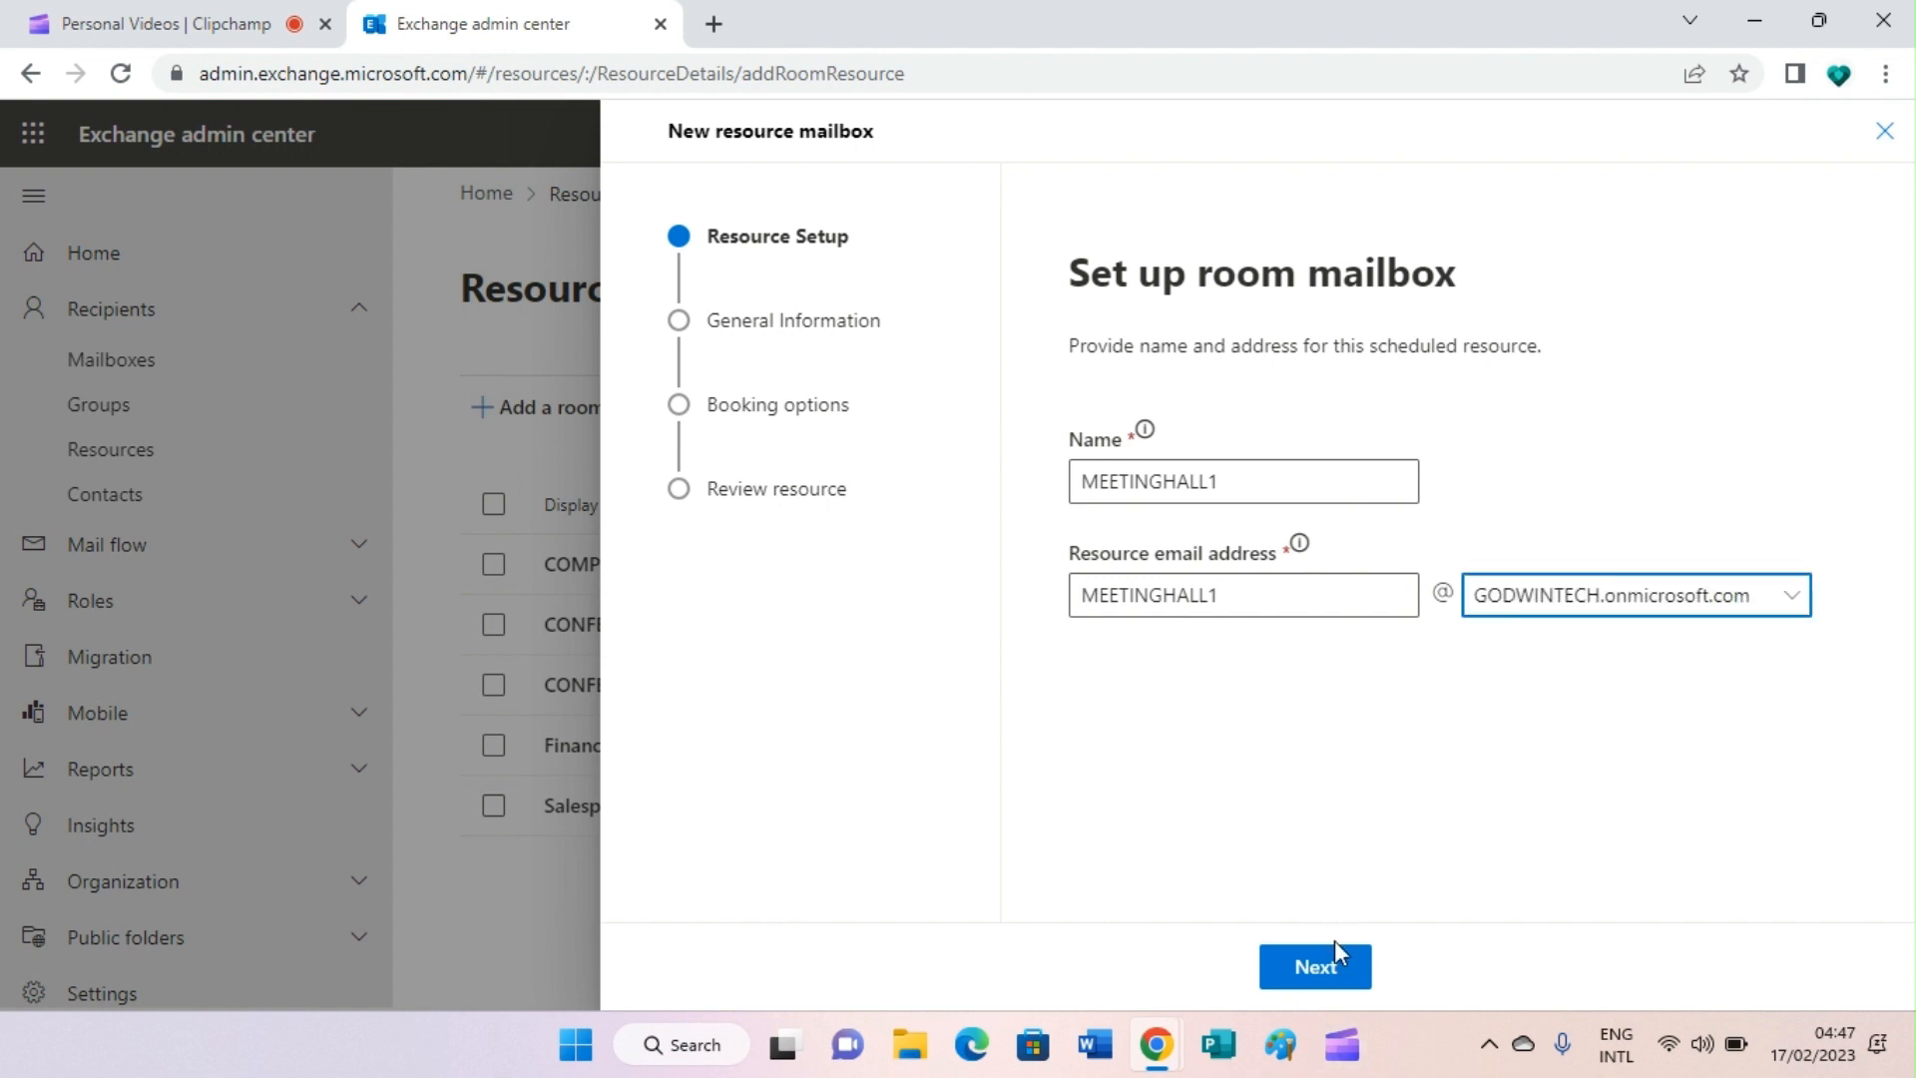
pyautogui.click(1332, 967)
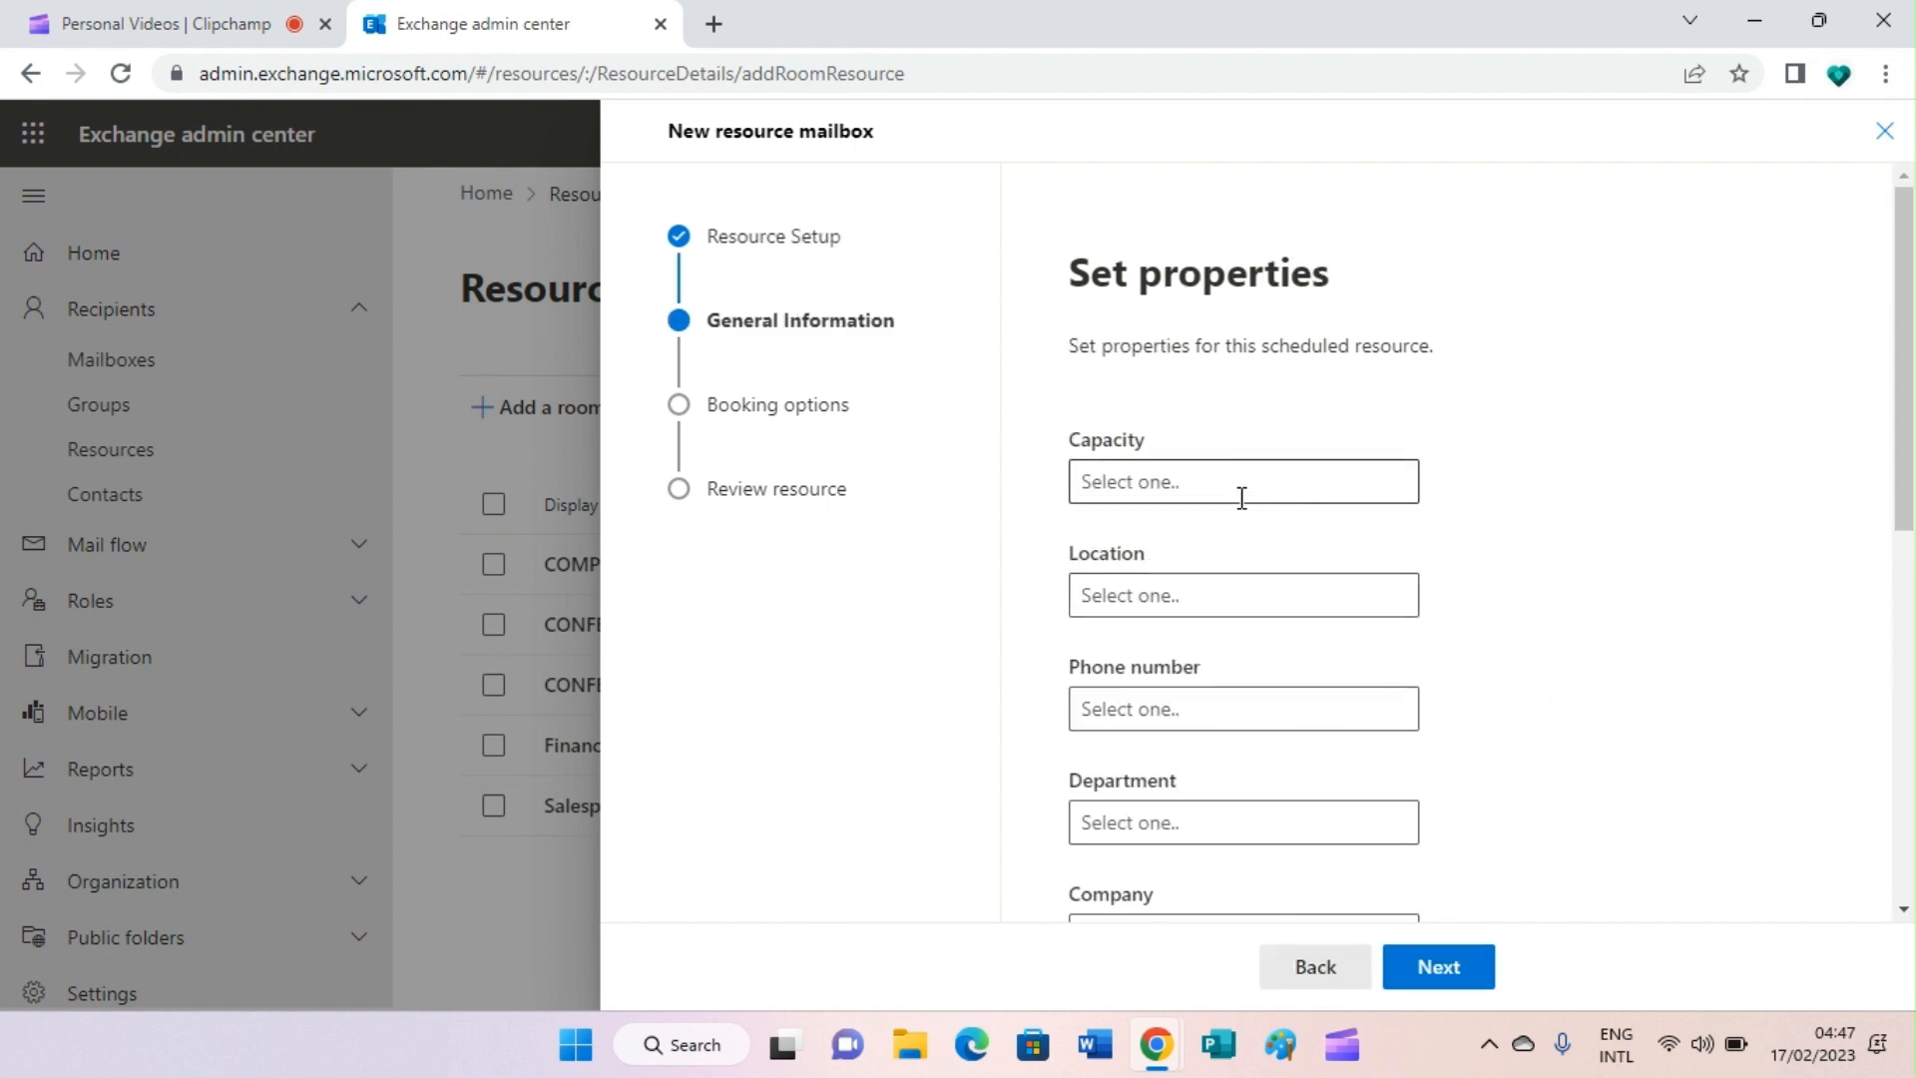
# Enter capacity 100, location NEW YORK and company name GODWIN TECH
pyautogui.click(1122, 470)
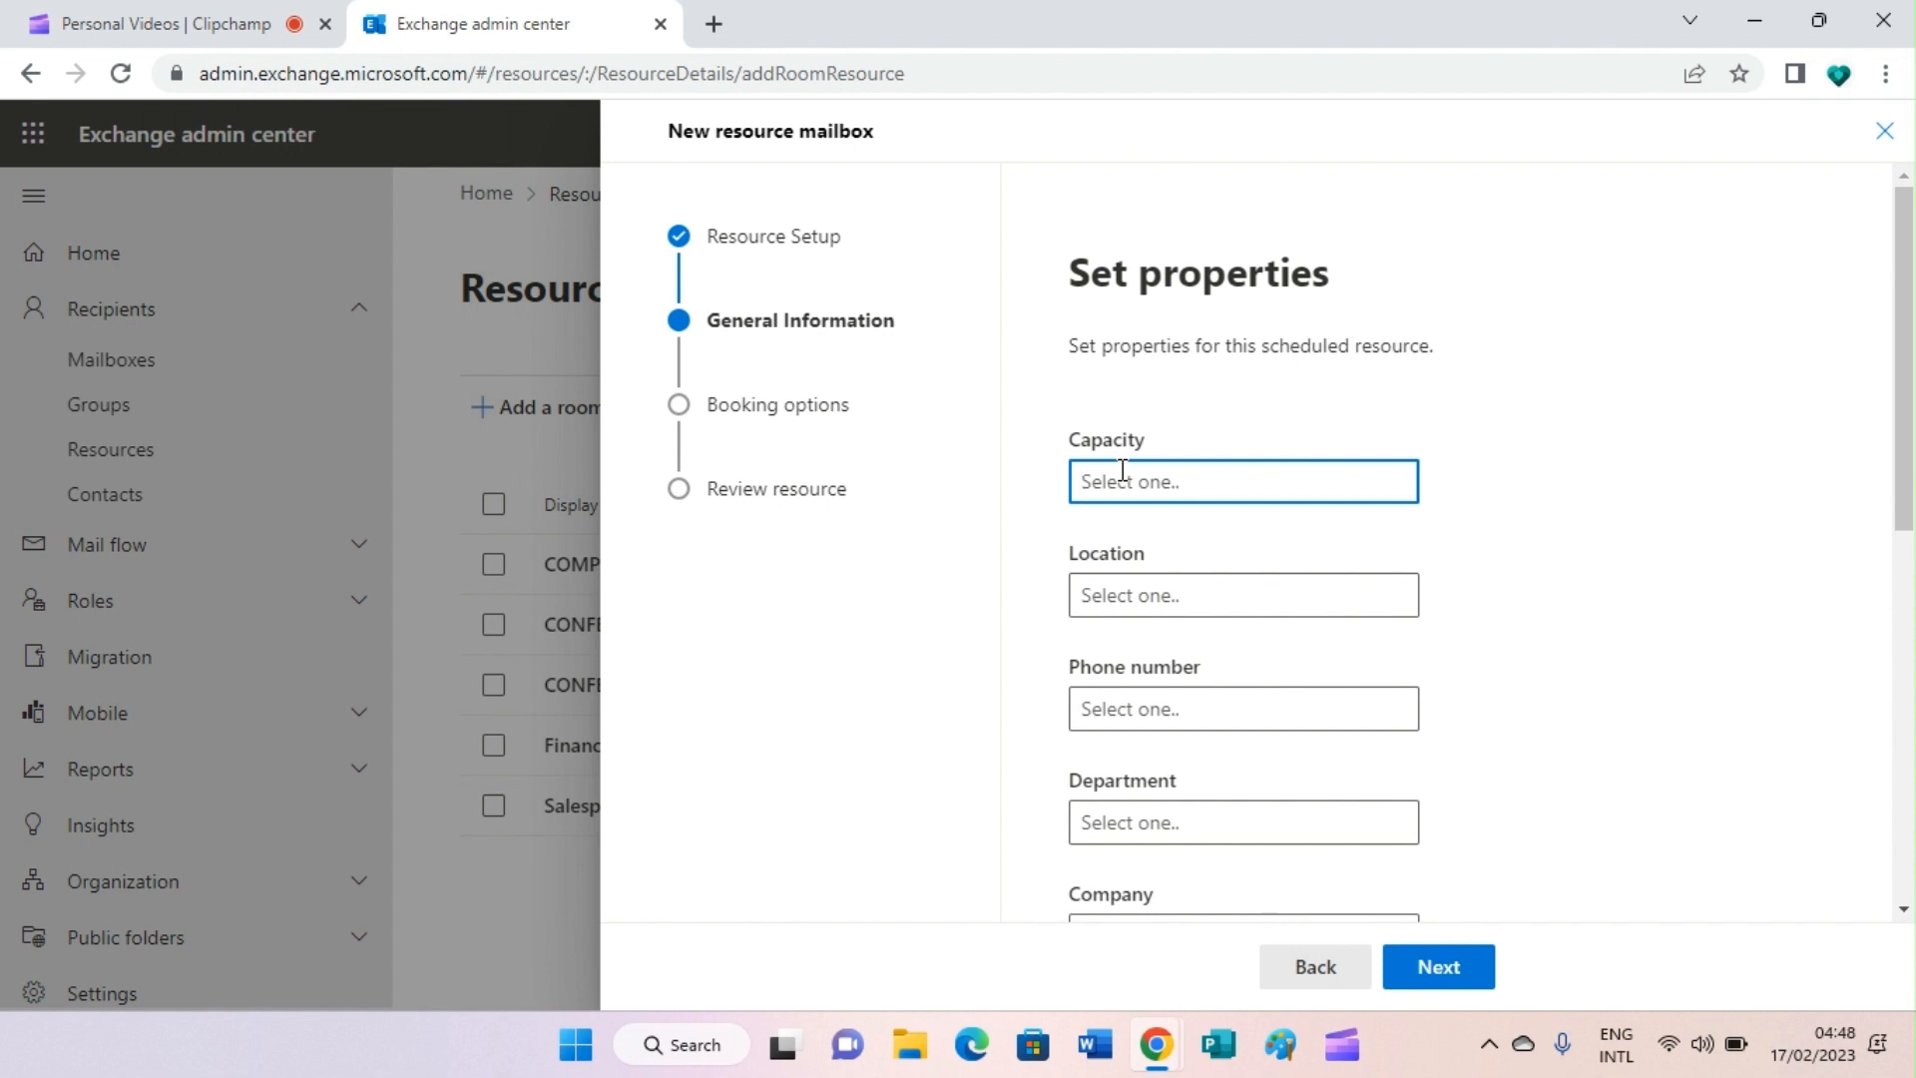
pyautogui.write('100')
pyautogui.click(1144, 595)
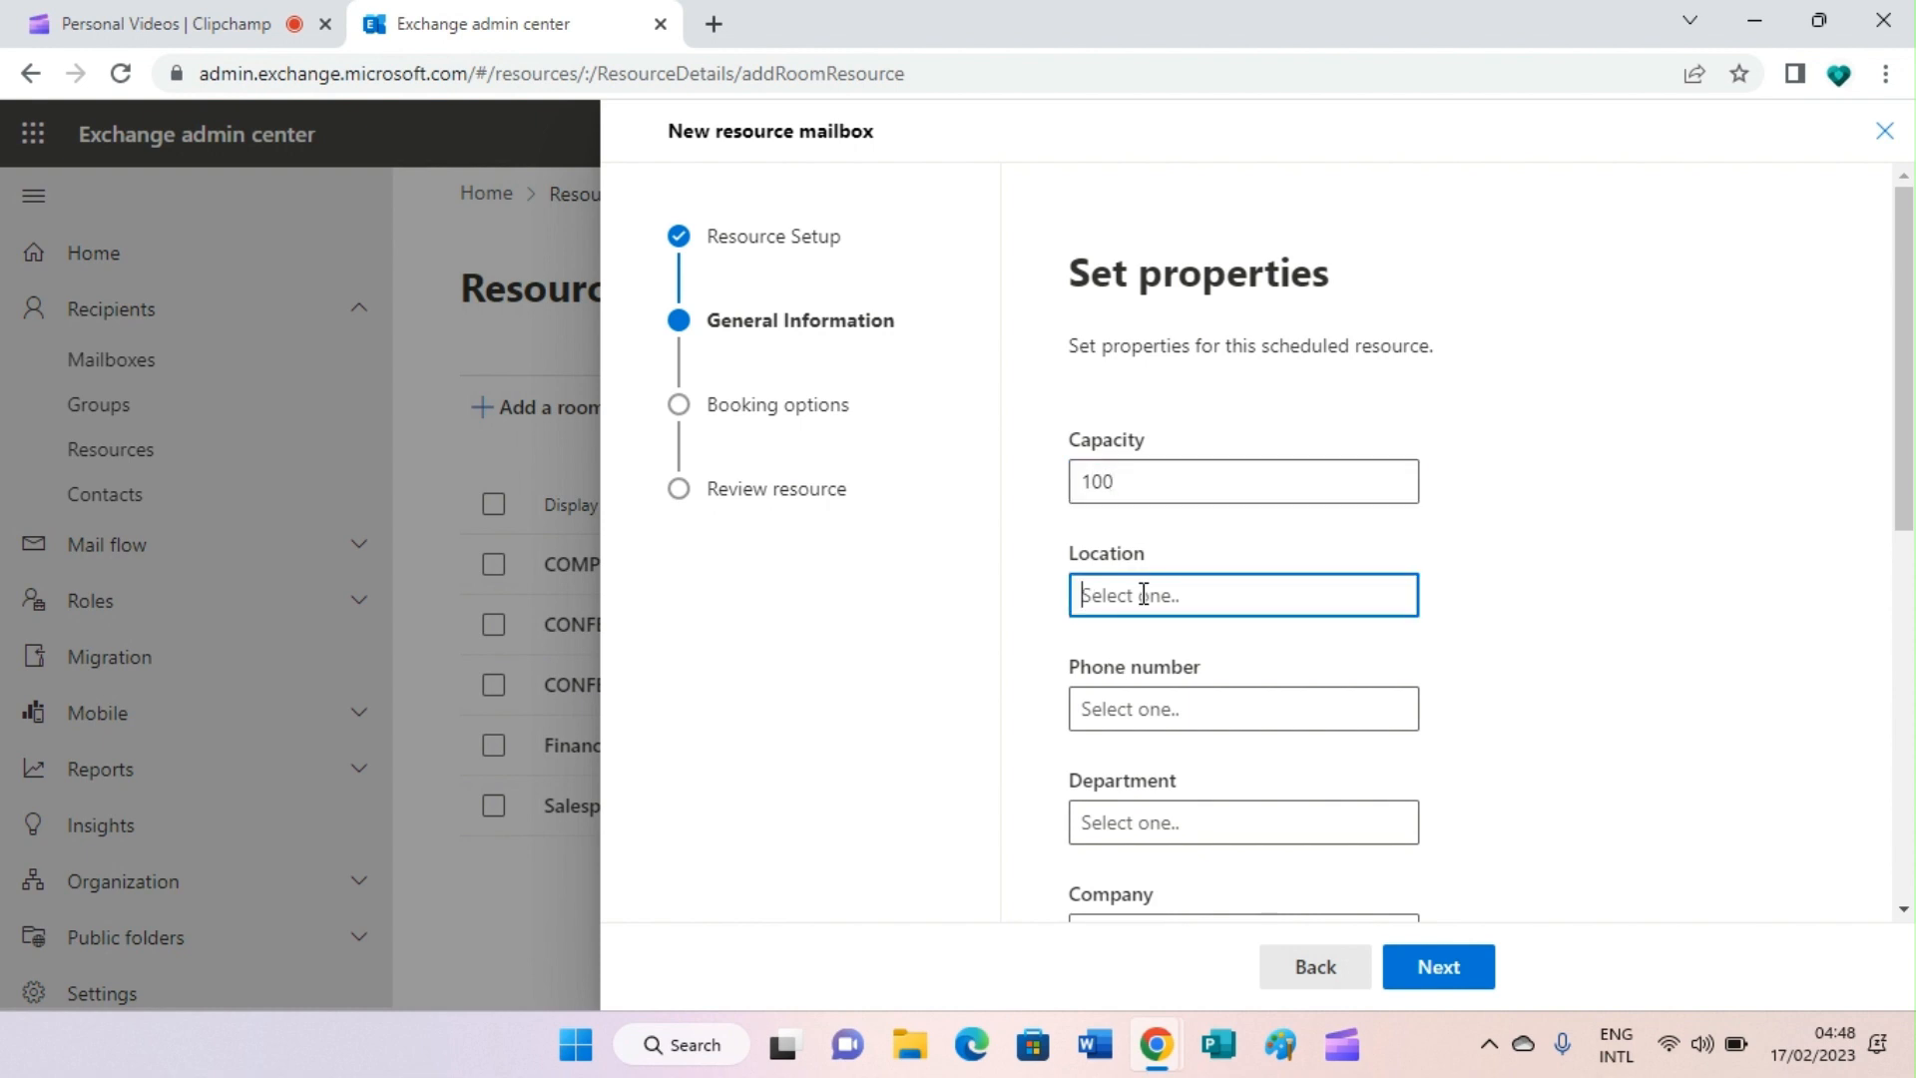
pyautogui.write('NEW YORK')
pyautogui.scroll(-4, 1207, 684)
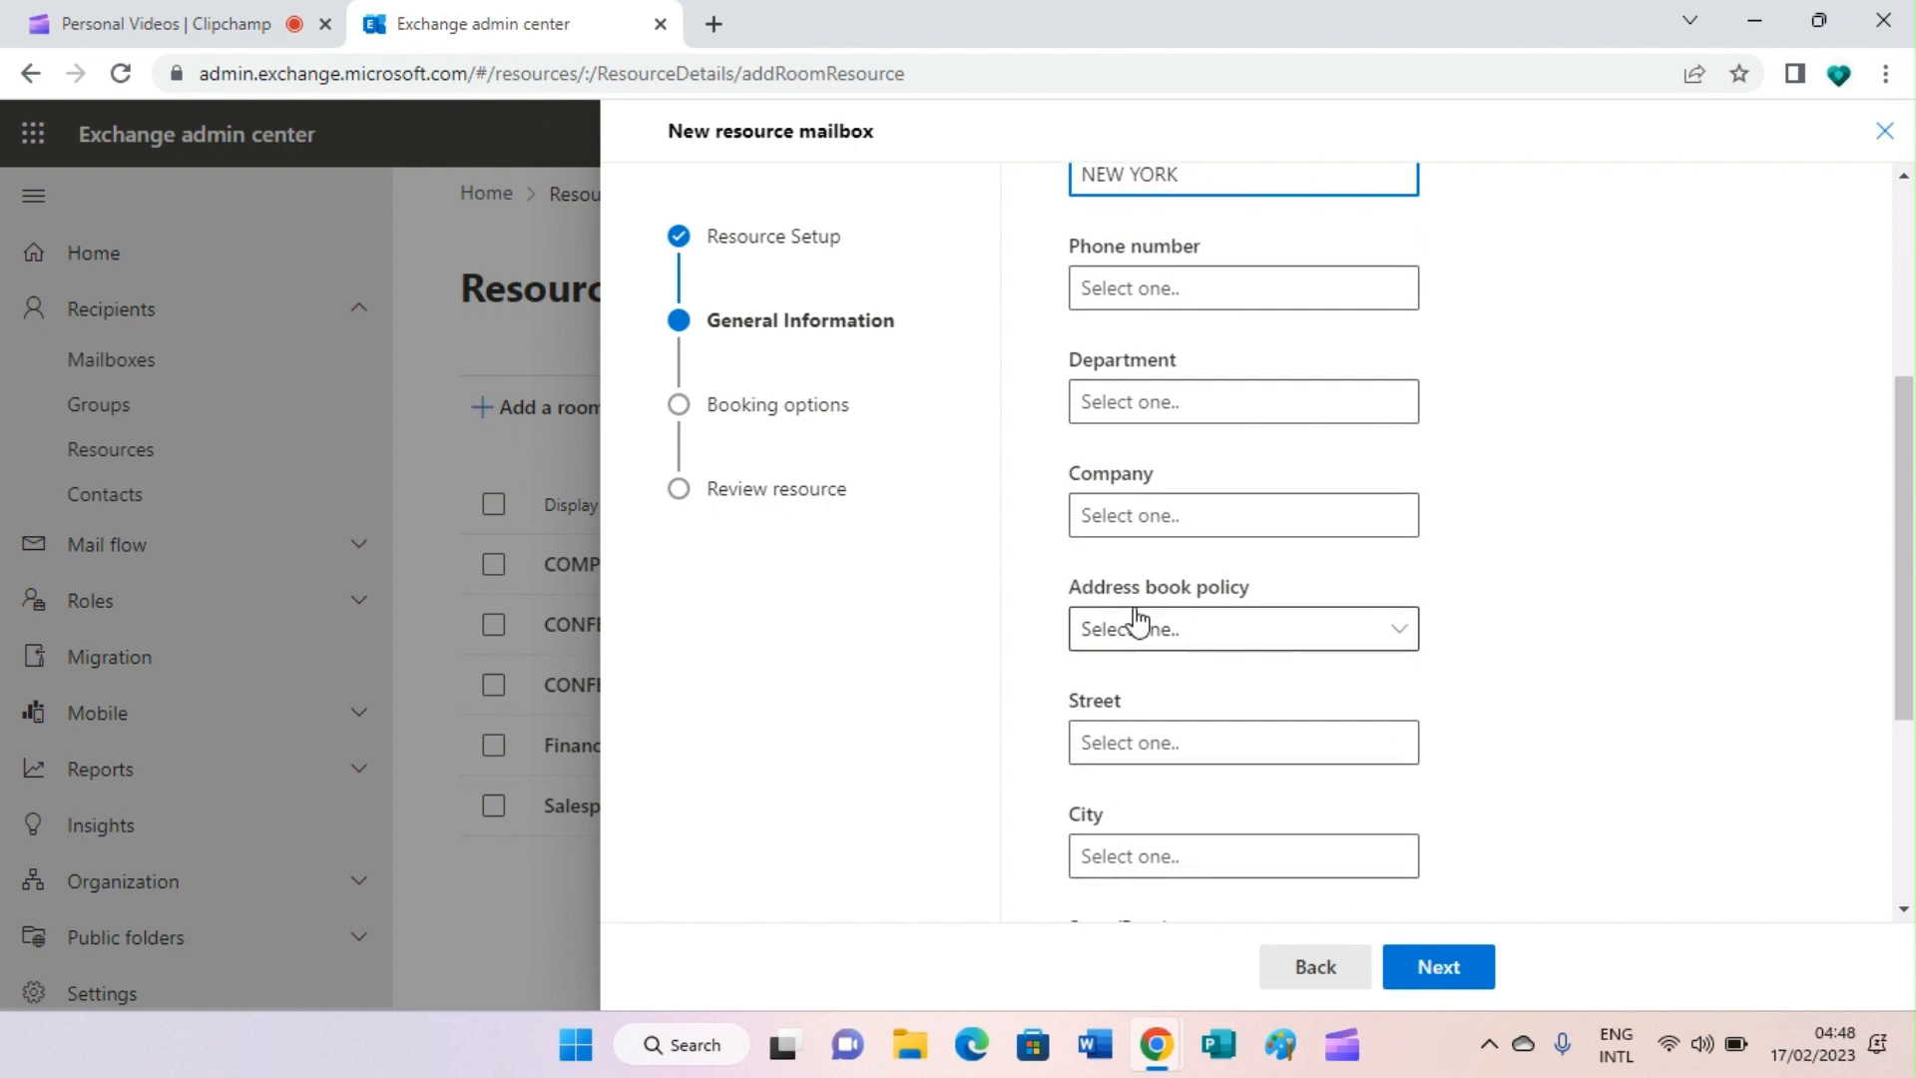
pyautogui.click(1162, 524)
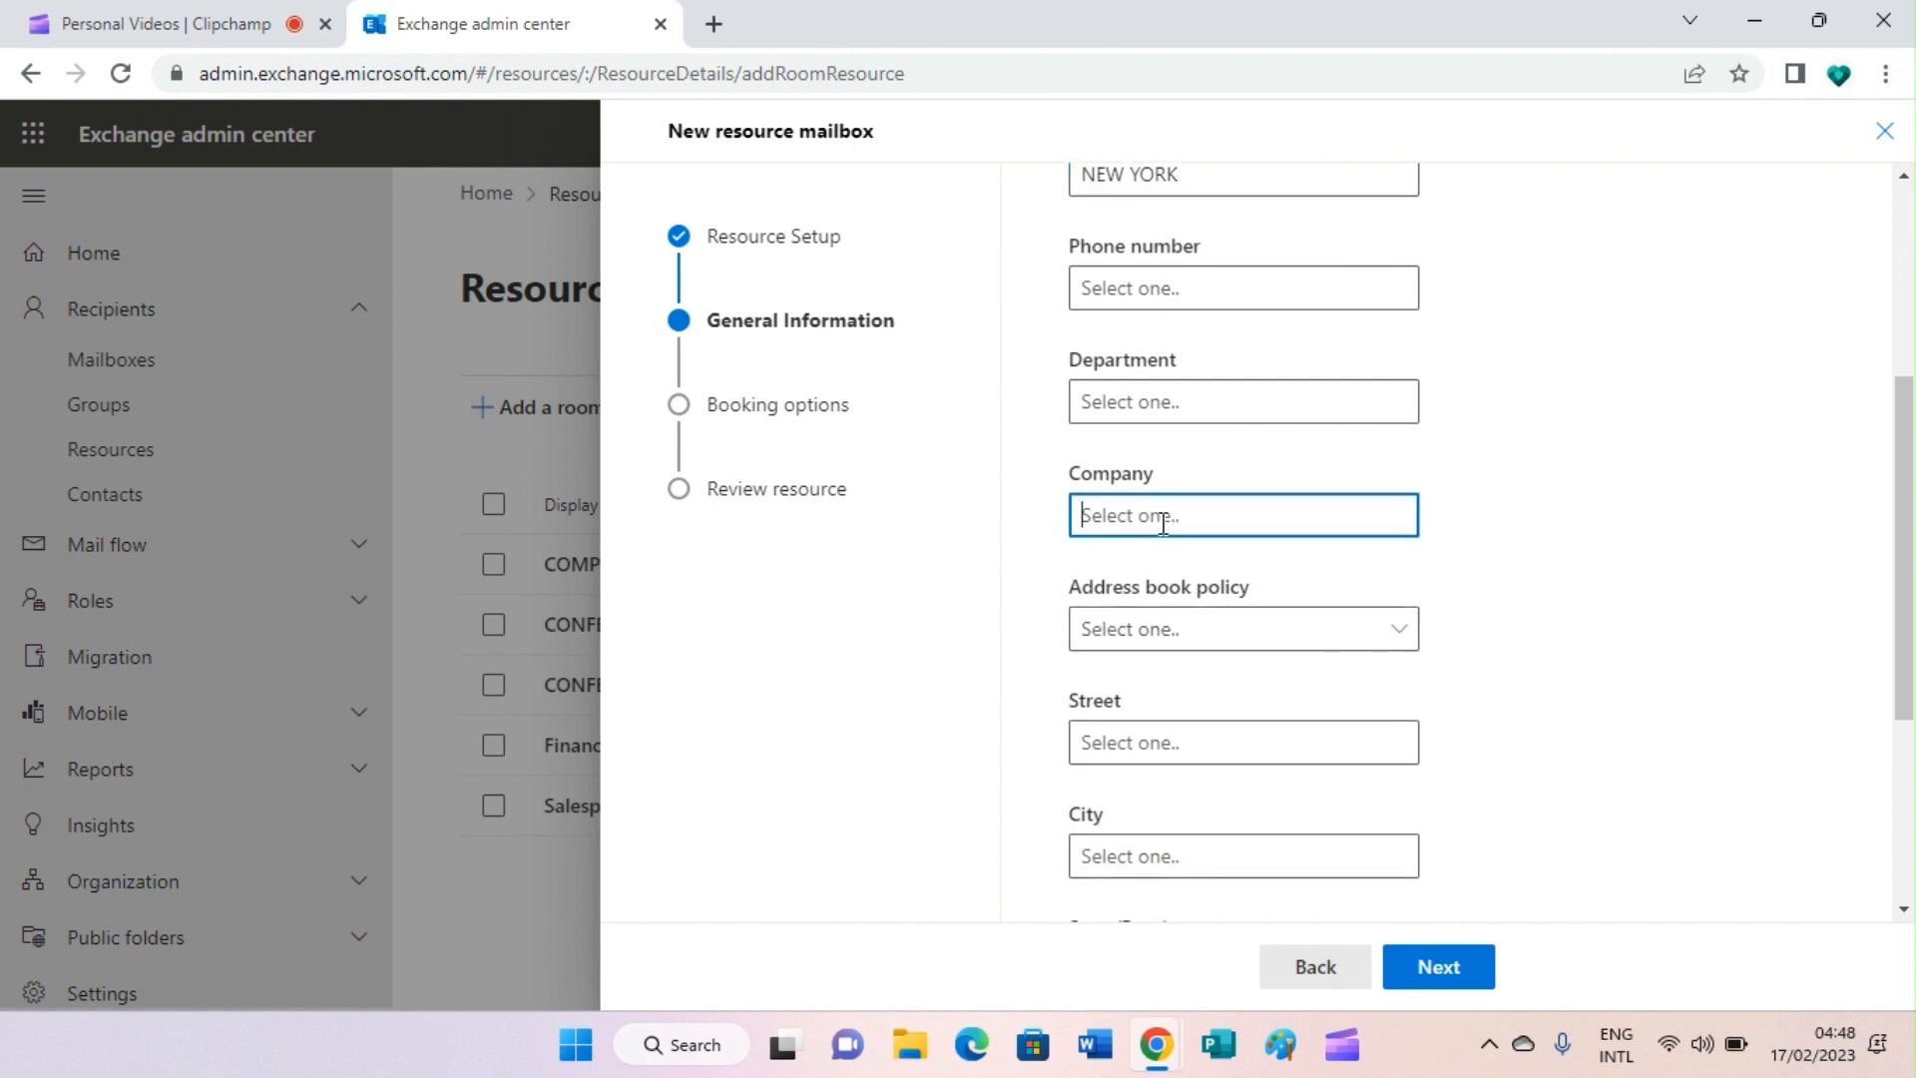
pyautogui.write('GODWIN TECK')
pyautogui.press('BackSpace')
pyautogui.write('H')
# Choose United States in the Country/Region dropdown
pyautogui.scroll(-3, 1236, 672)
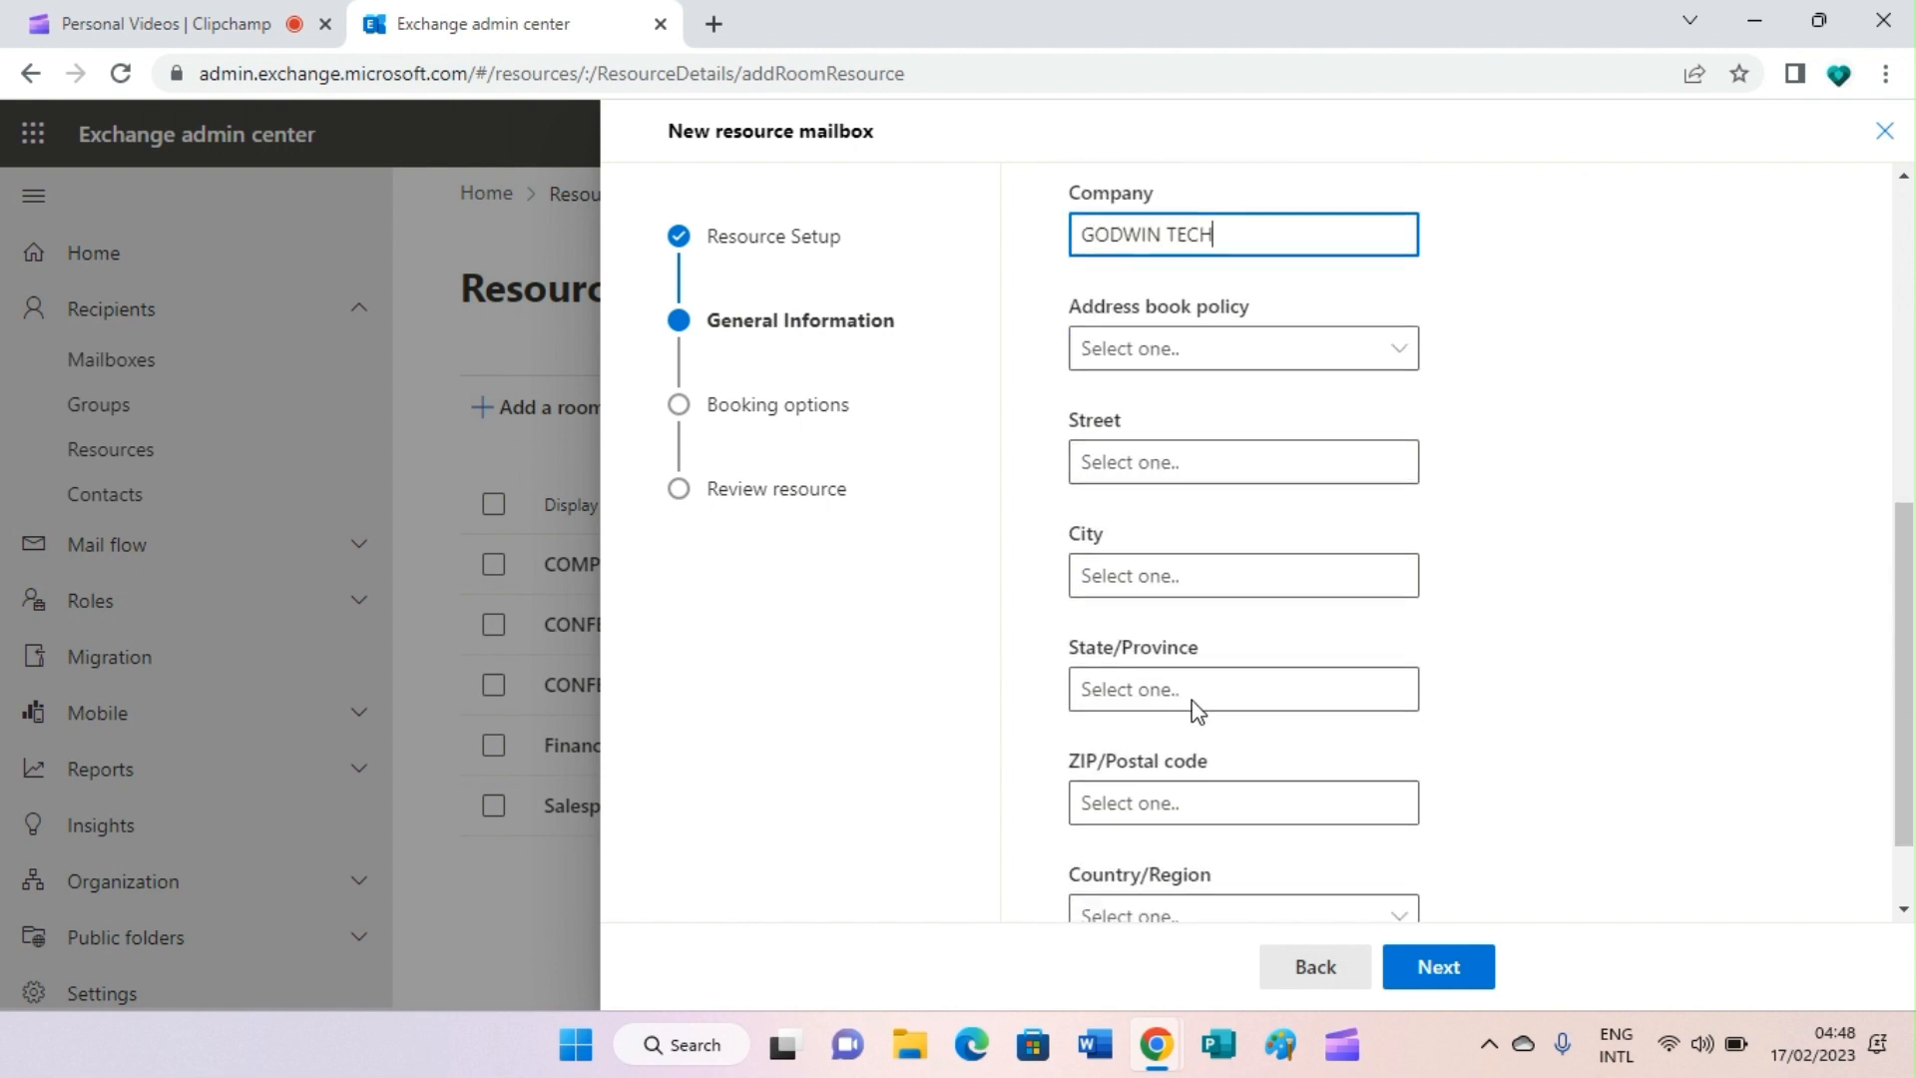
pyautogui.scroll(6, 1205, 663)
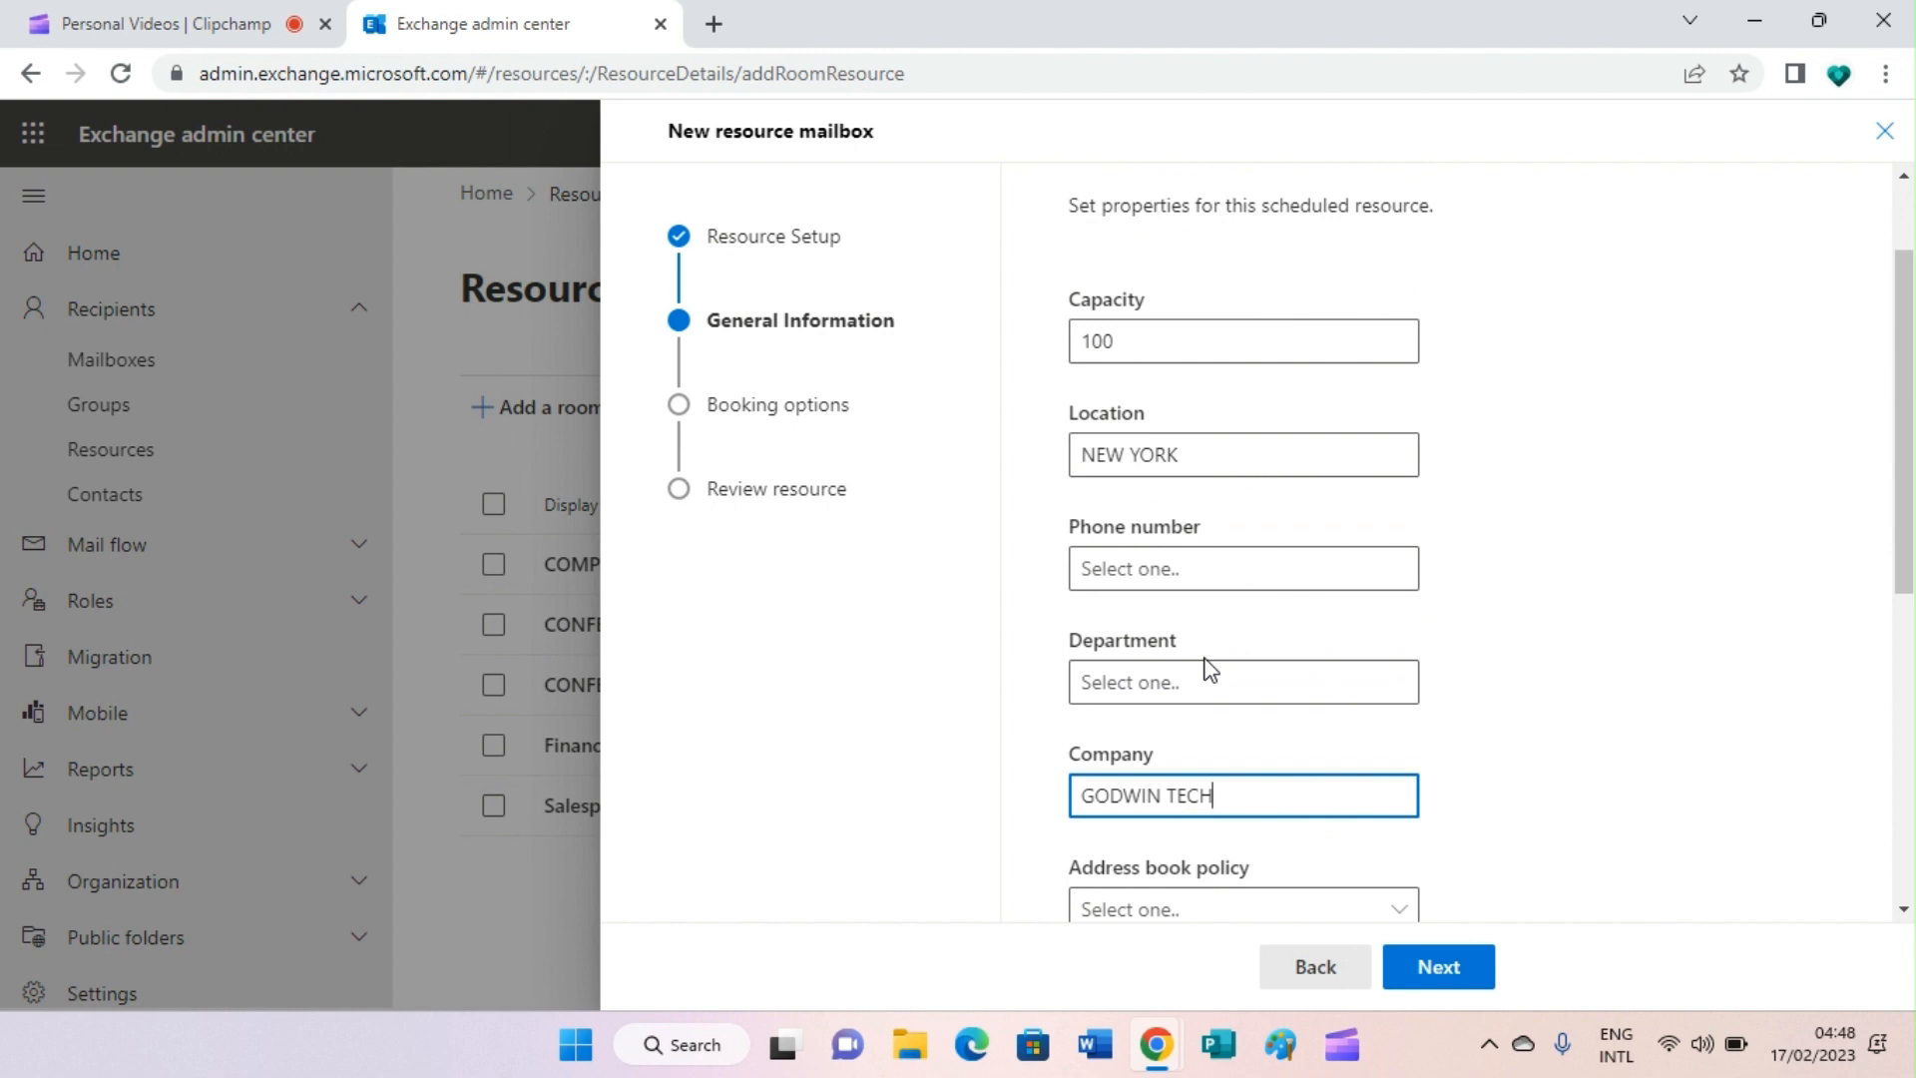
pyautogui.scroll(-4, 1210, 670)
pyautogui.scroll(-2, 1211, 670)
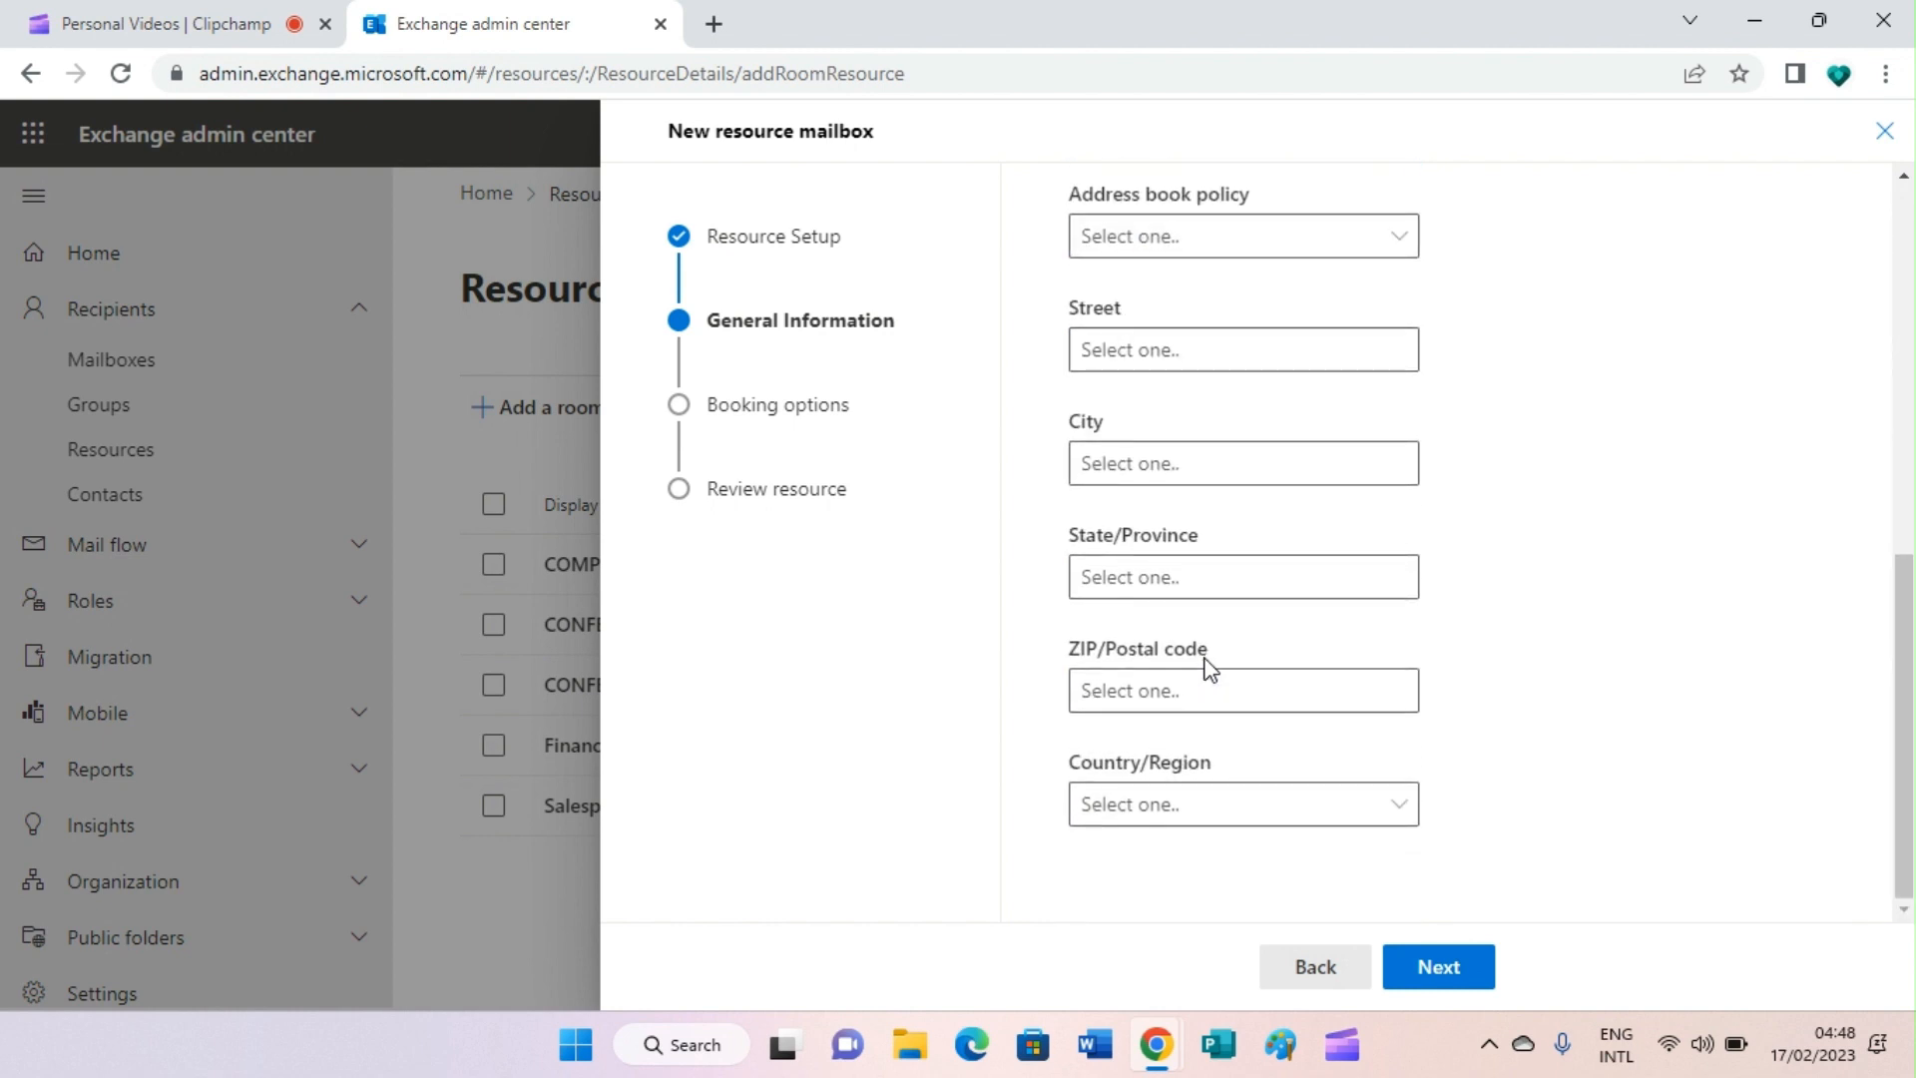
pyautogui.click(1256, 829)
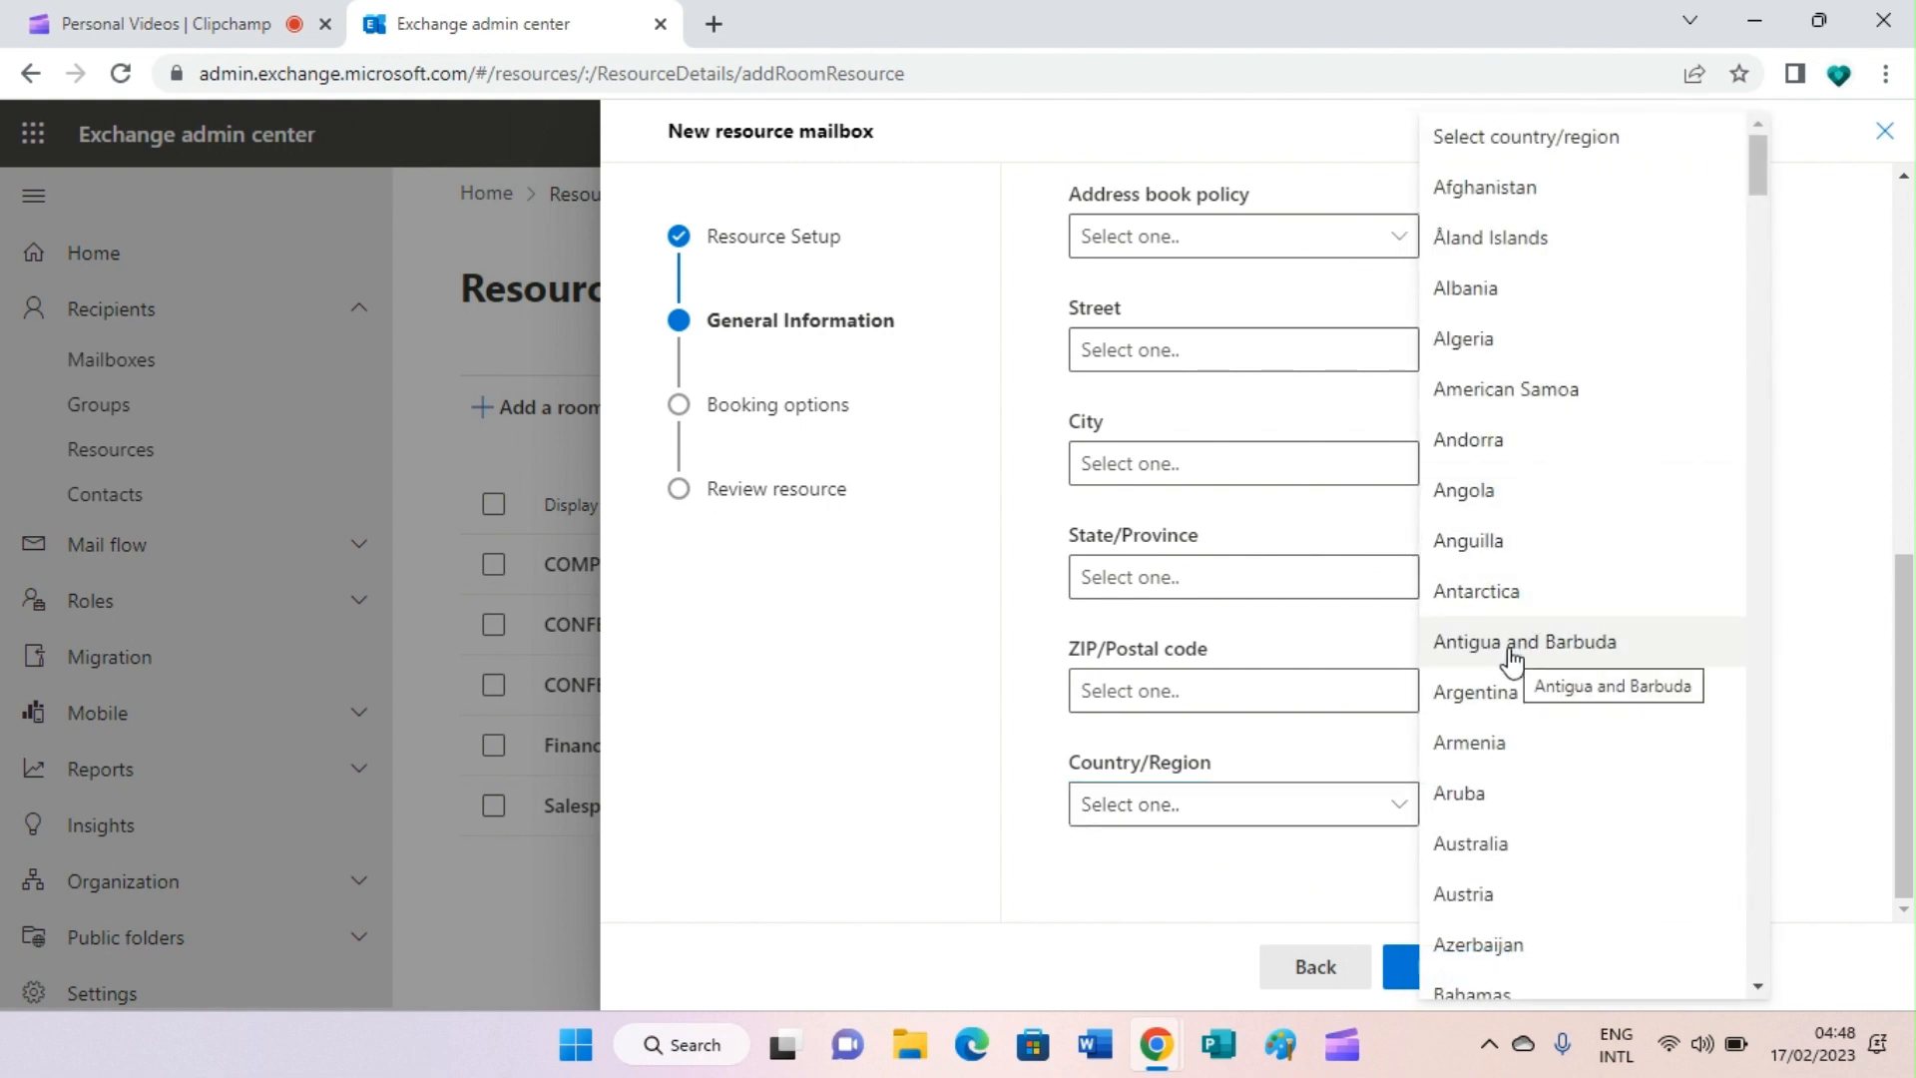
pyautogui.scroll(-20, 1515, 654)
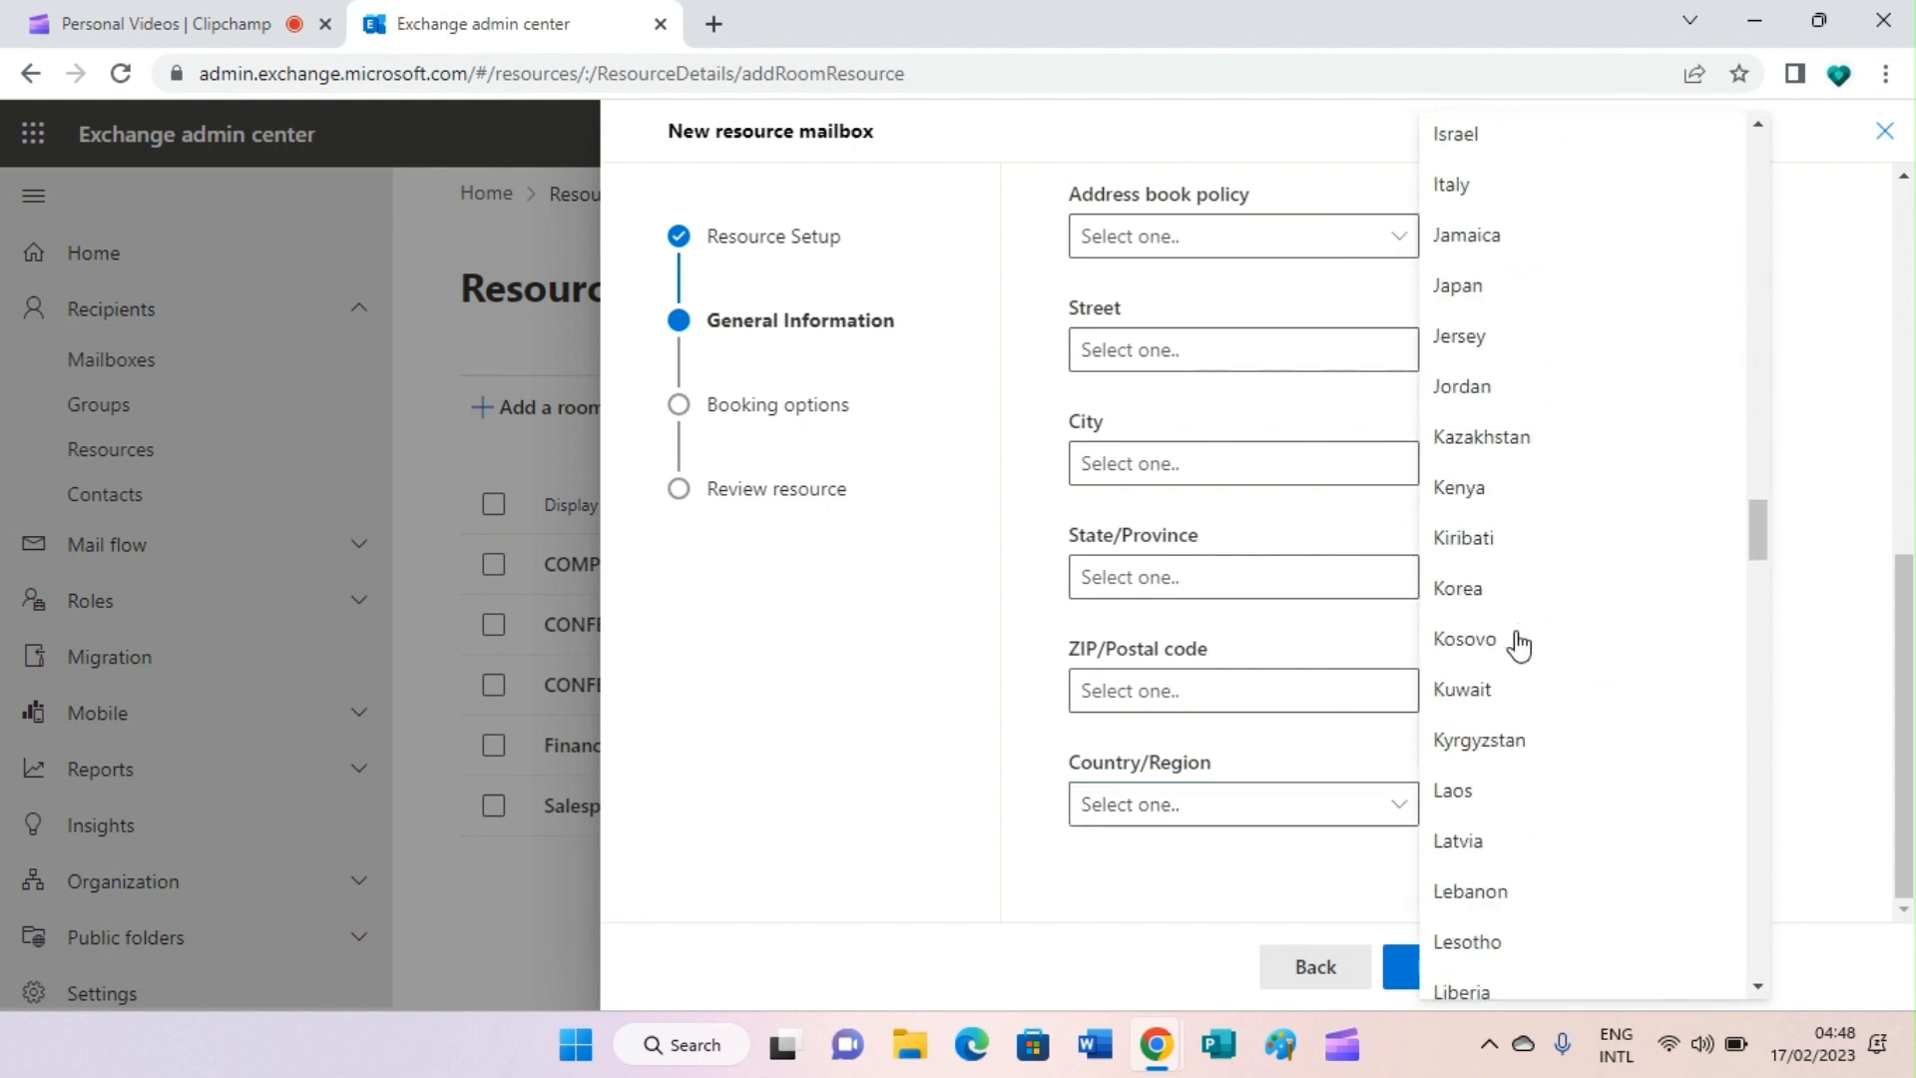
pyautogui.scroll(-20, 1519, 645)
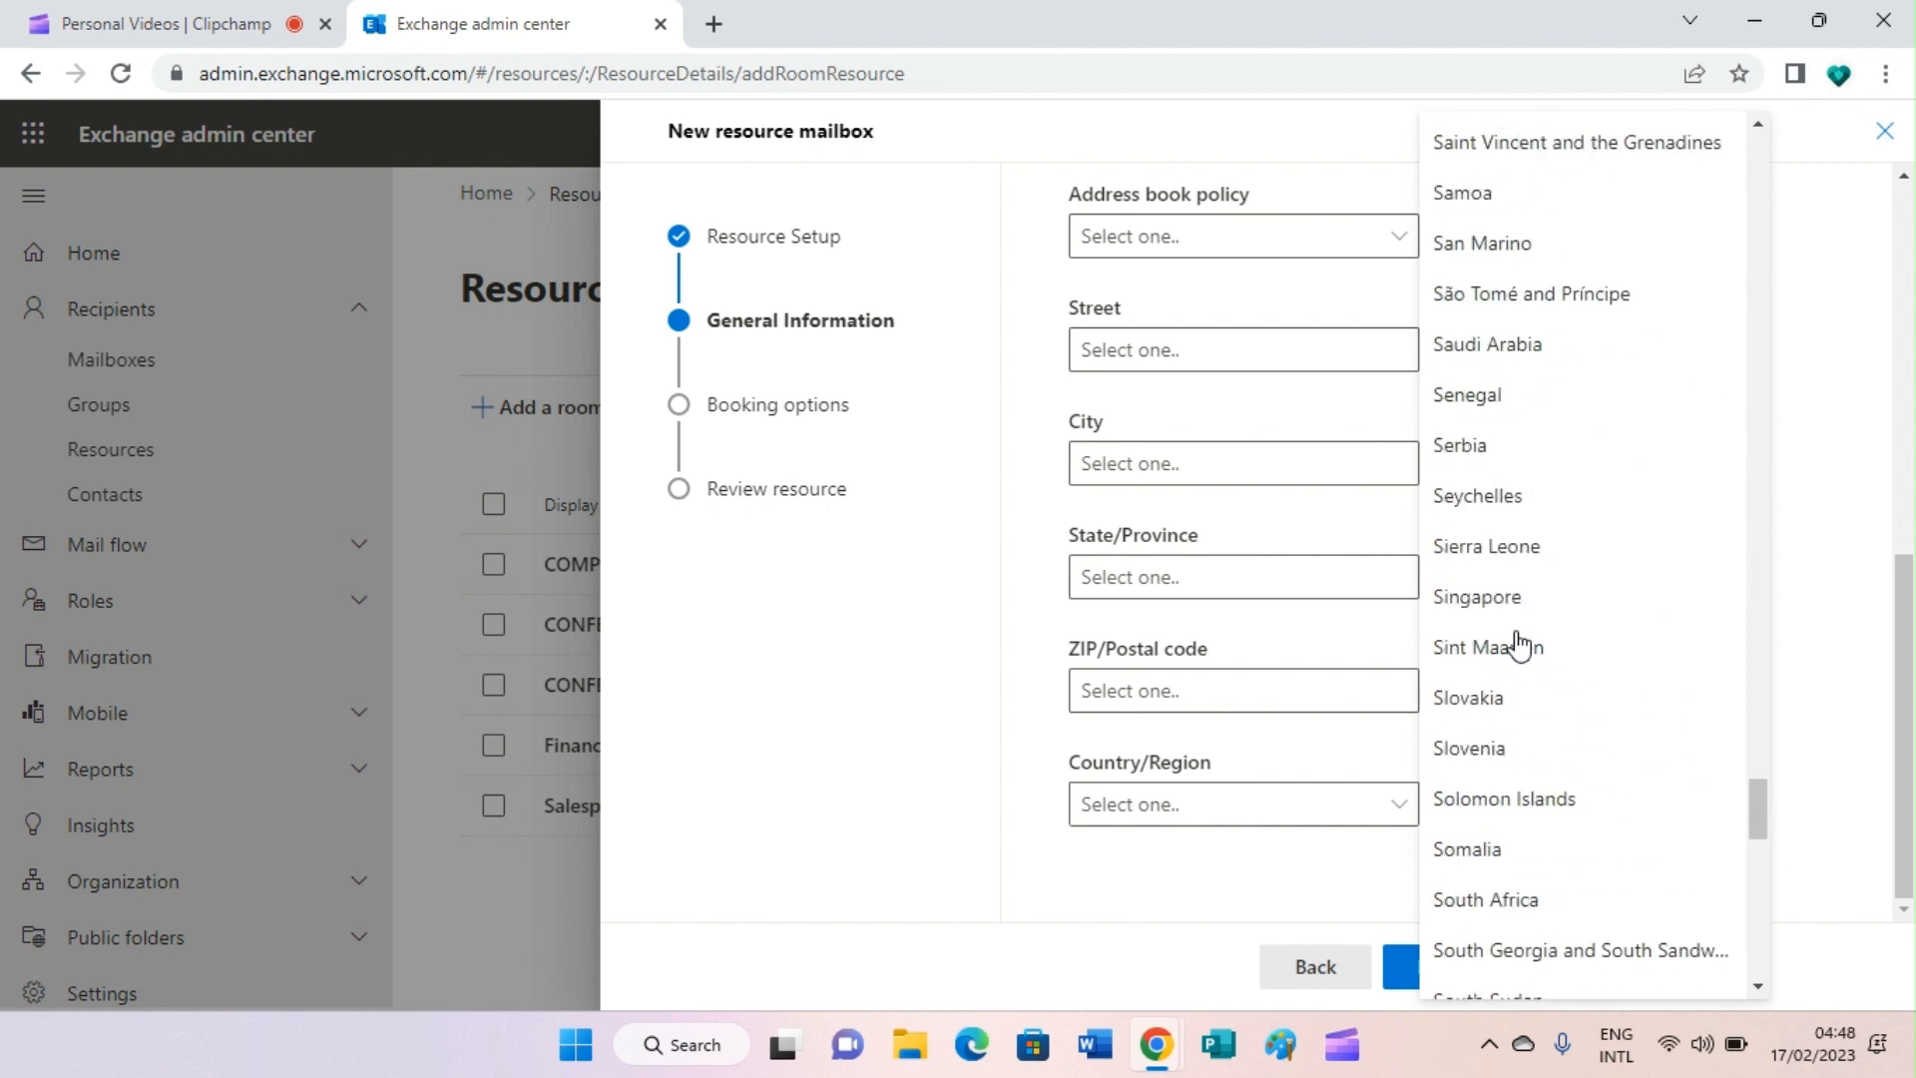
pyautogui.scroll(-20, 1519, 645)
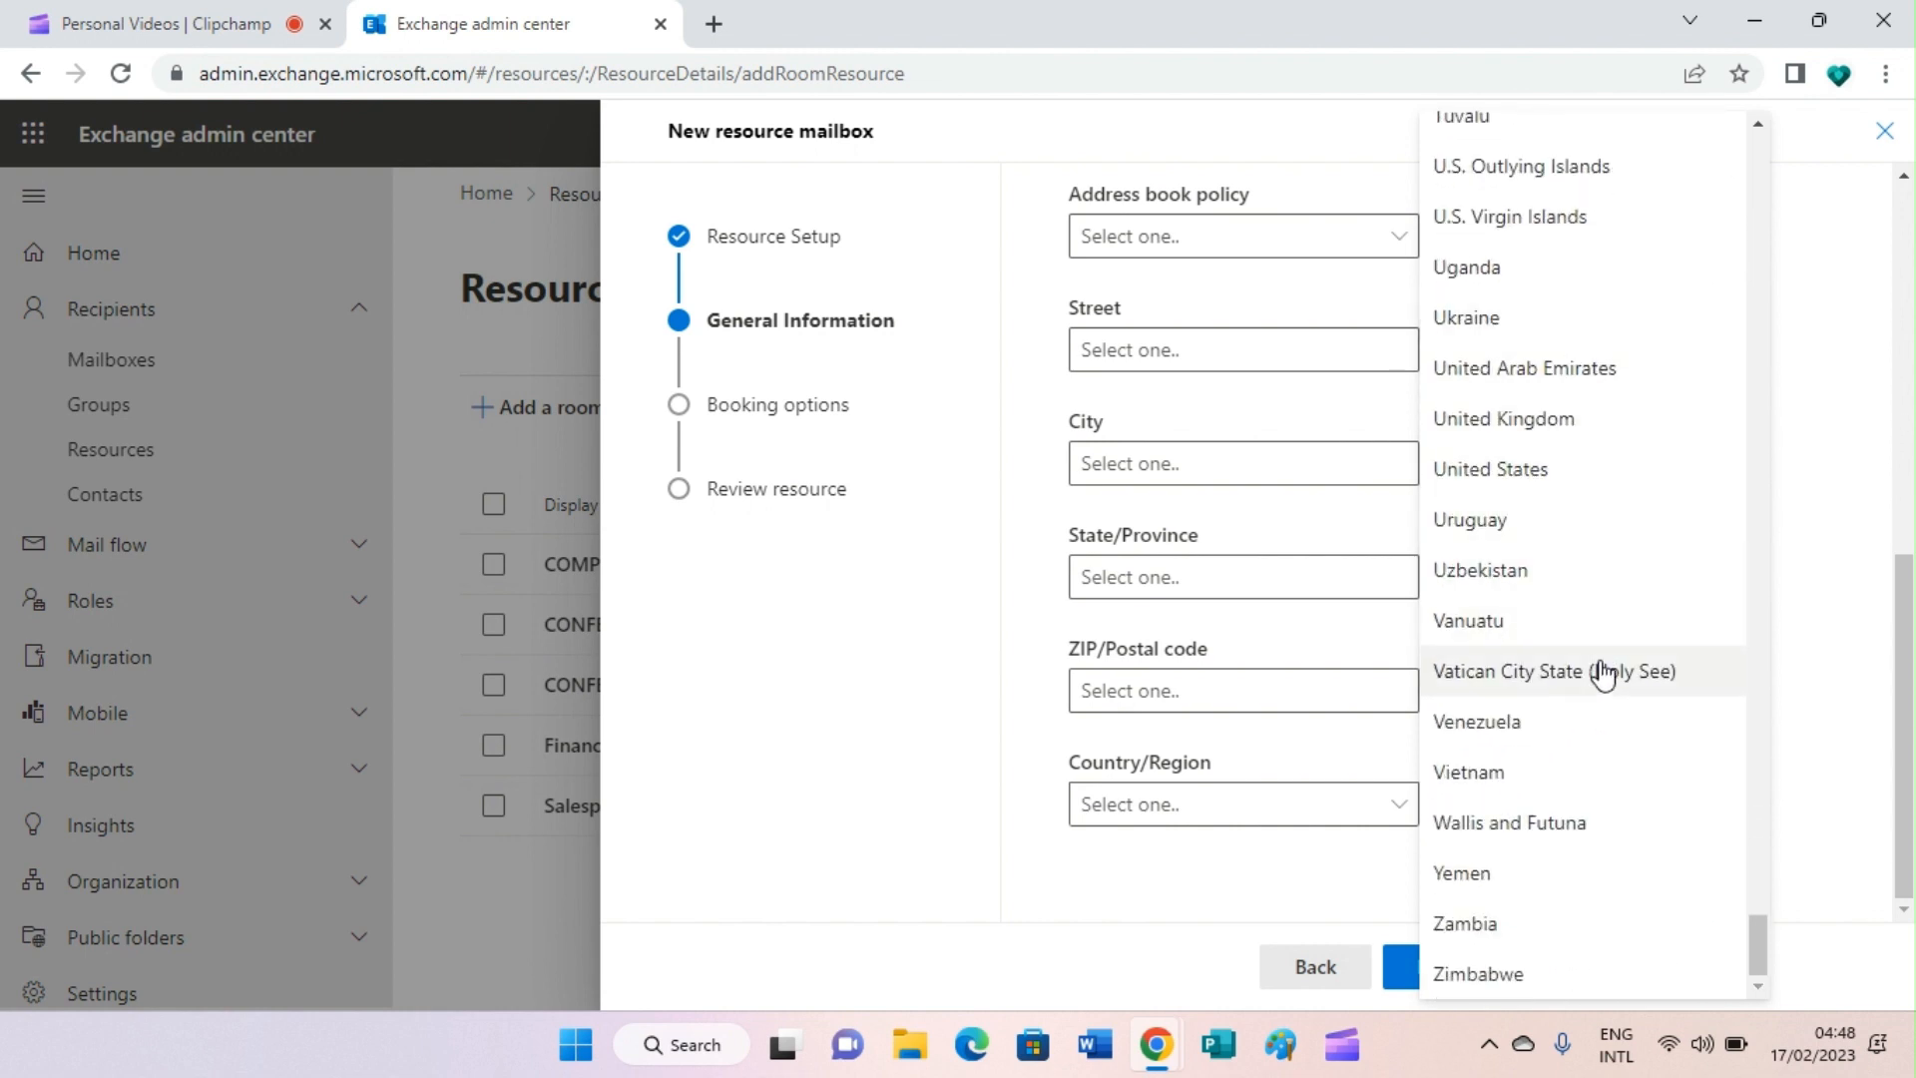
pyautogui.scroll(8, 1490, 812)
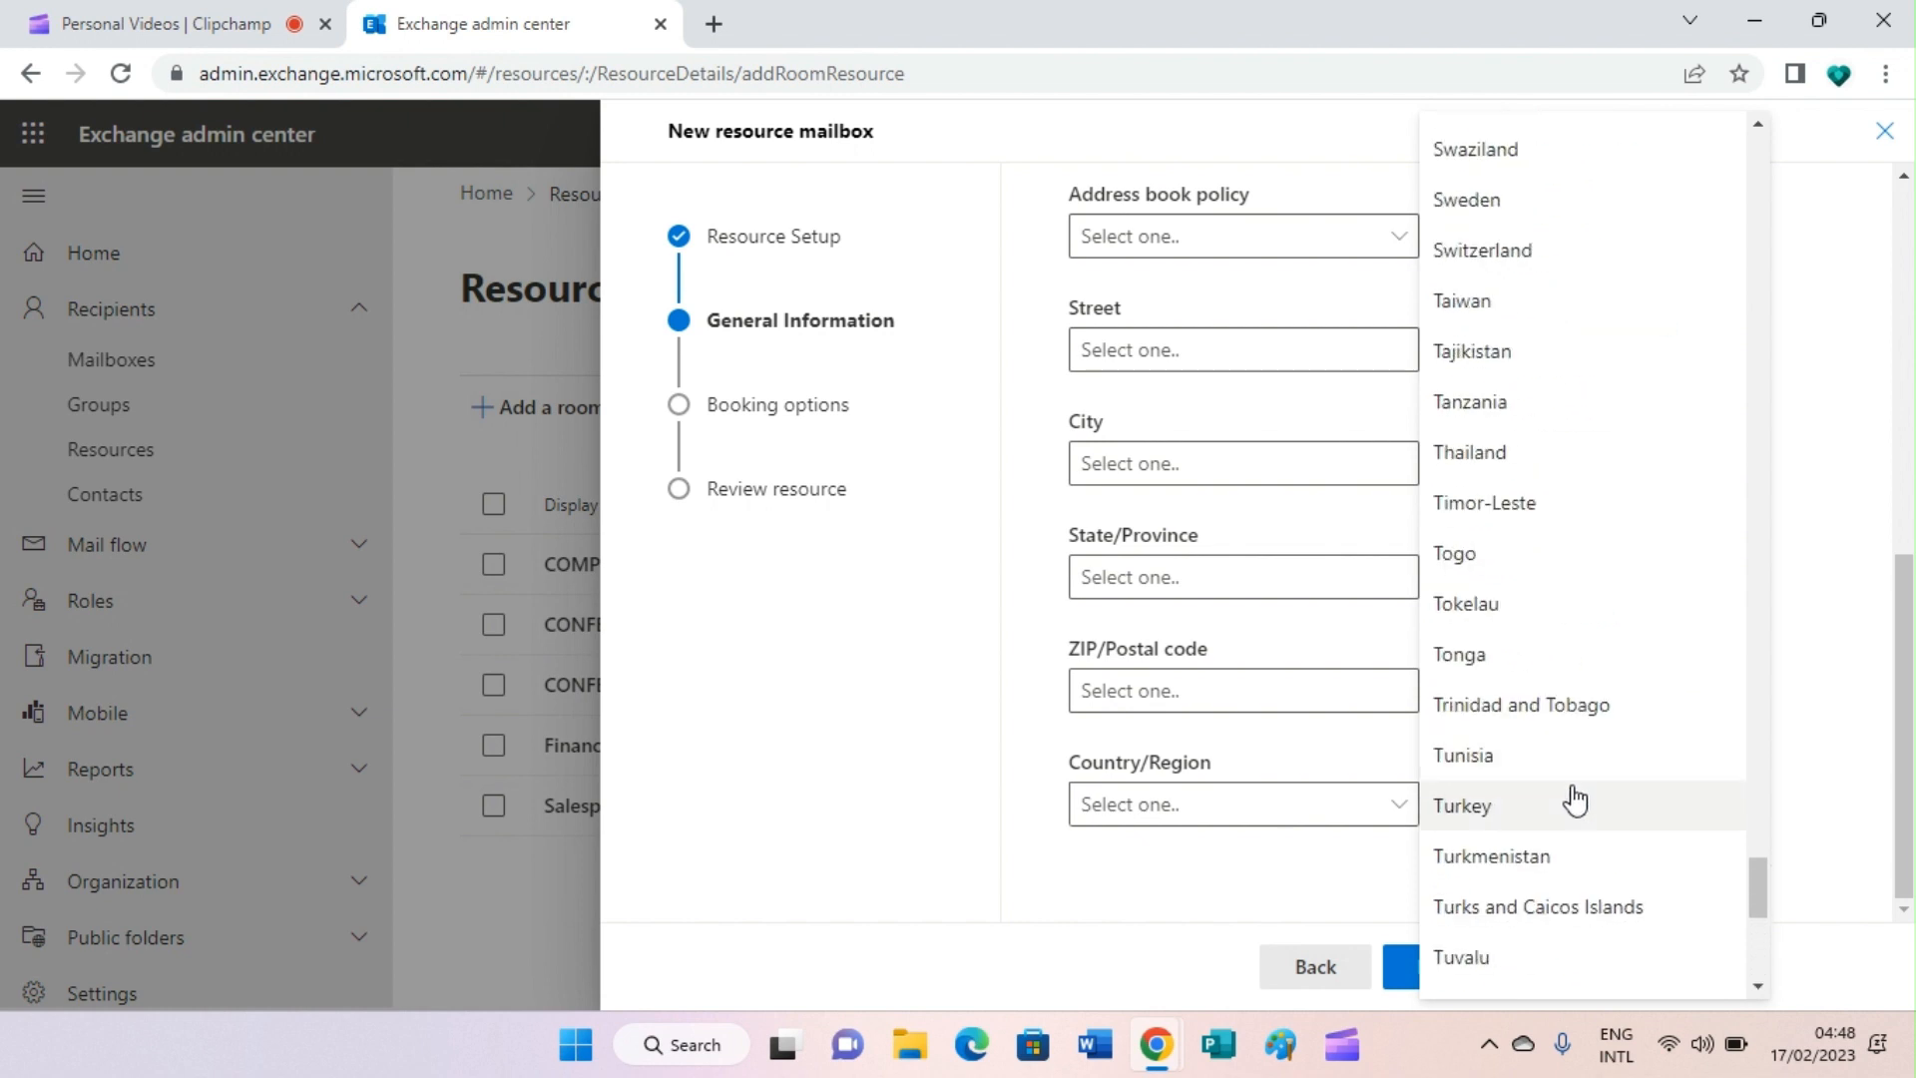
pyautogui.scroll(-5, 1512, 854)
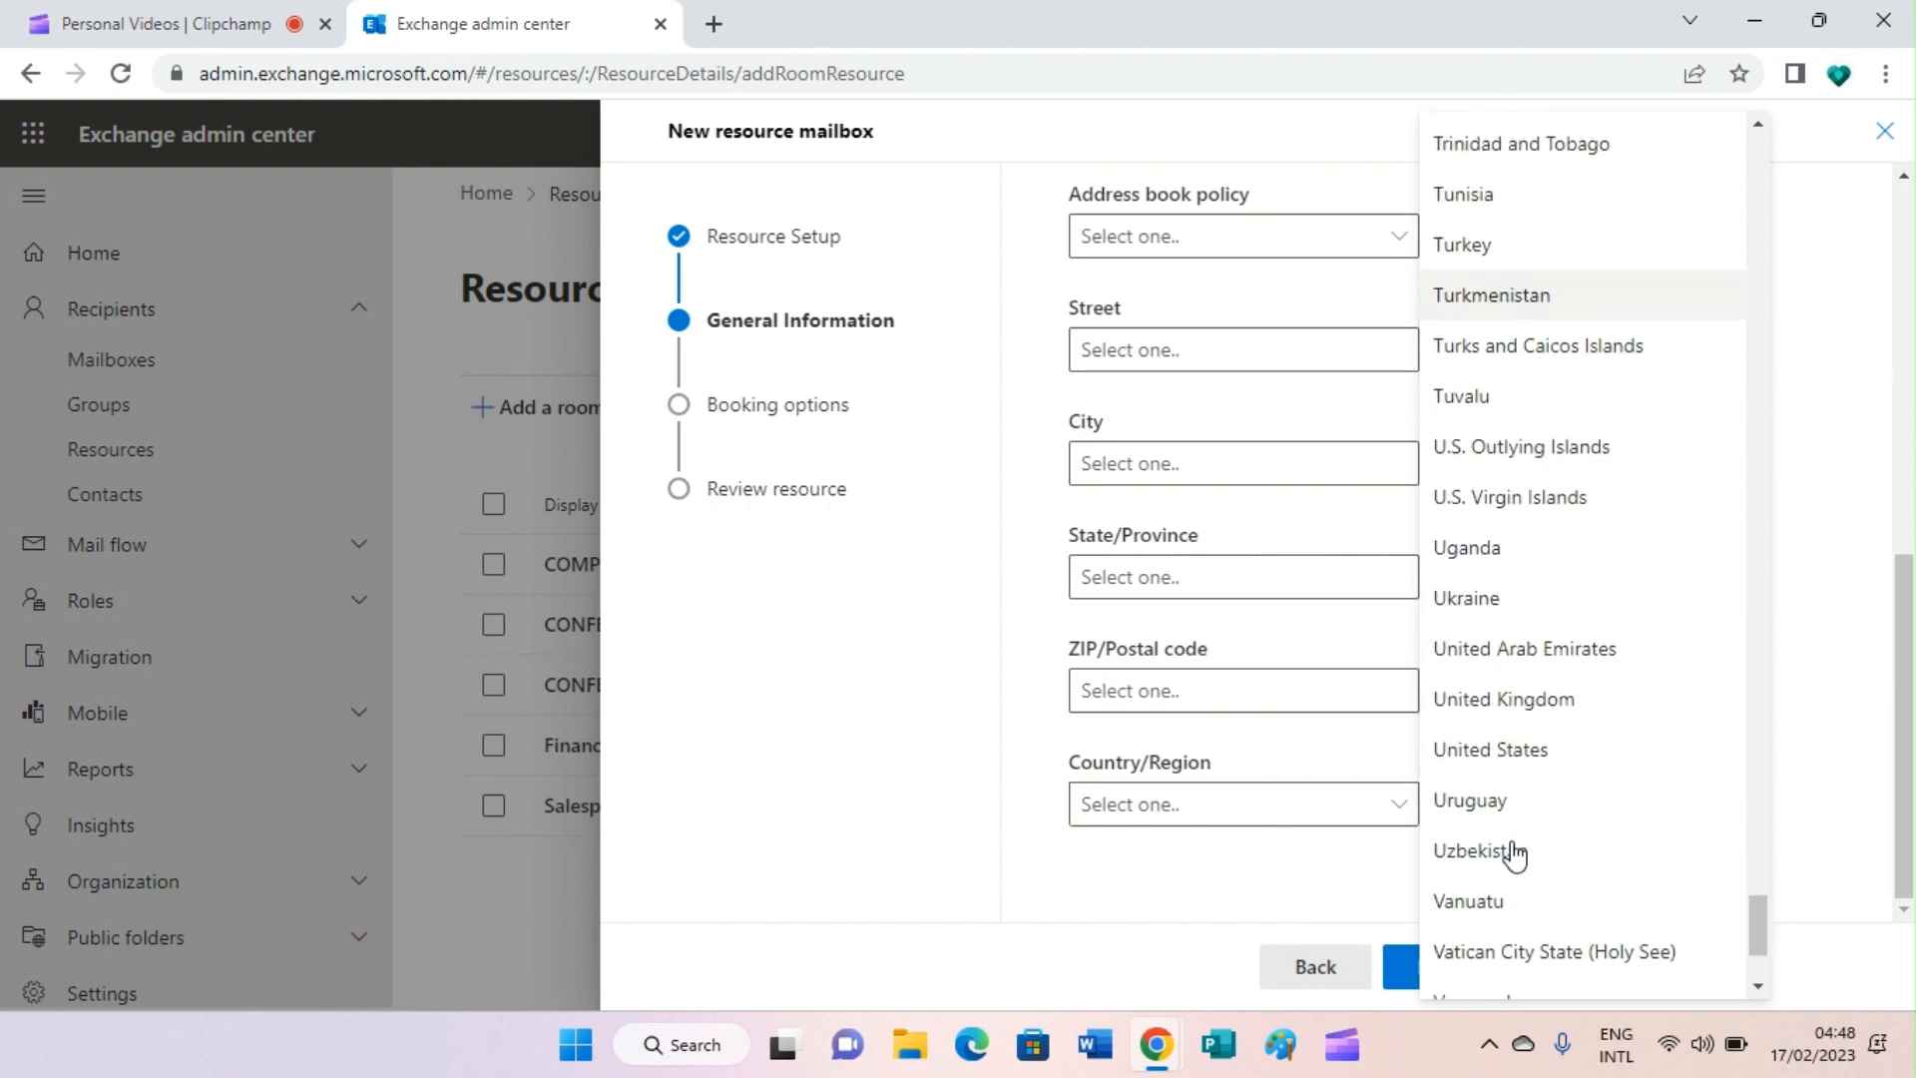
pyautogui.scroll(-1, 1513, 854)
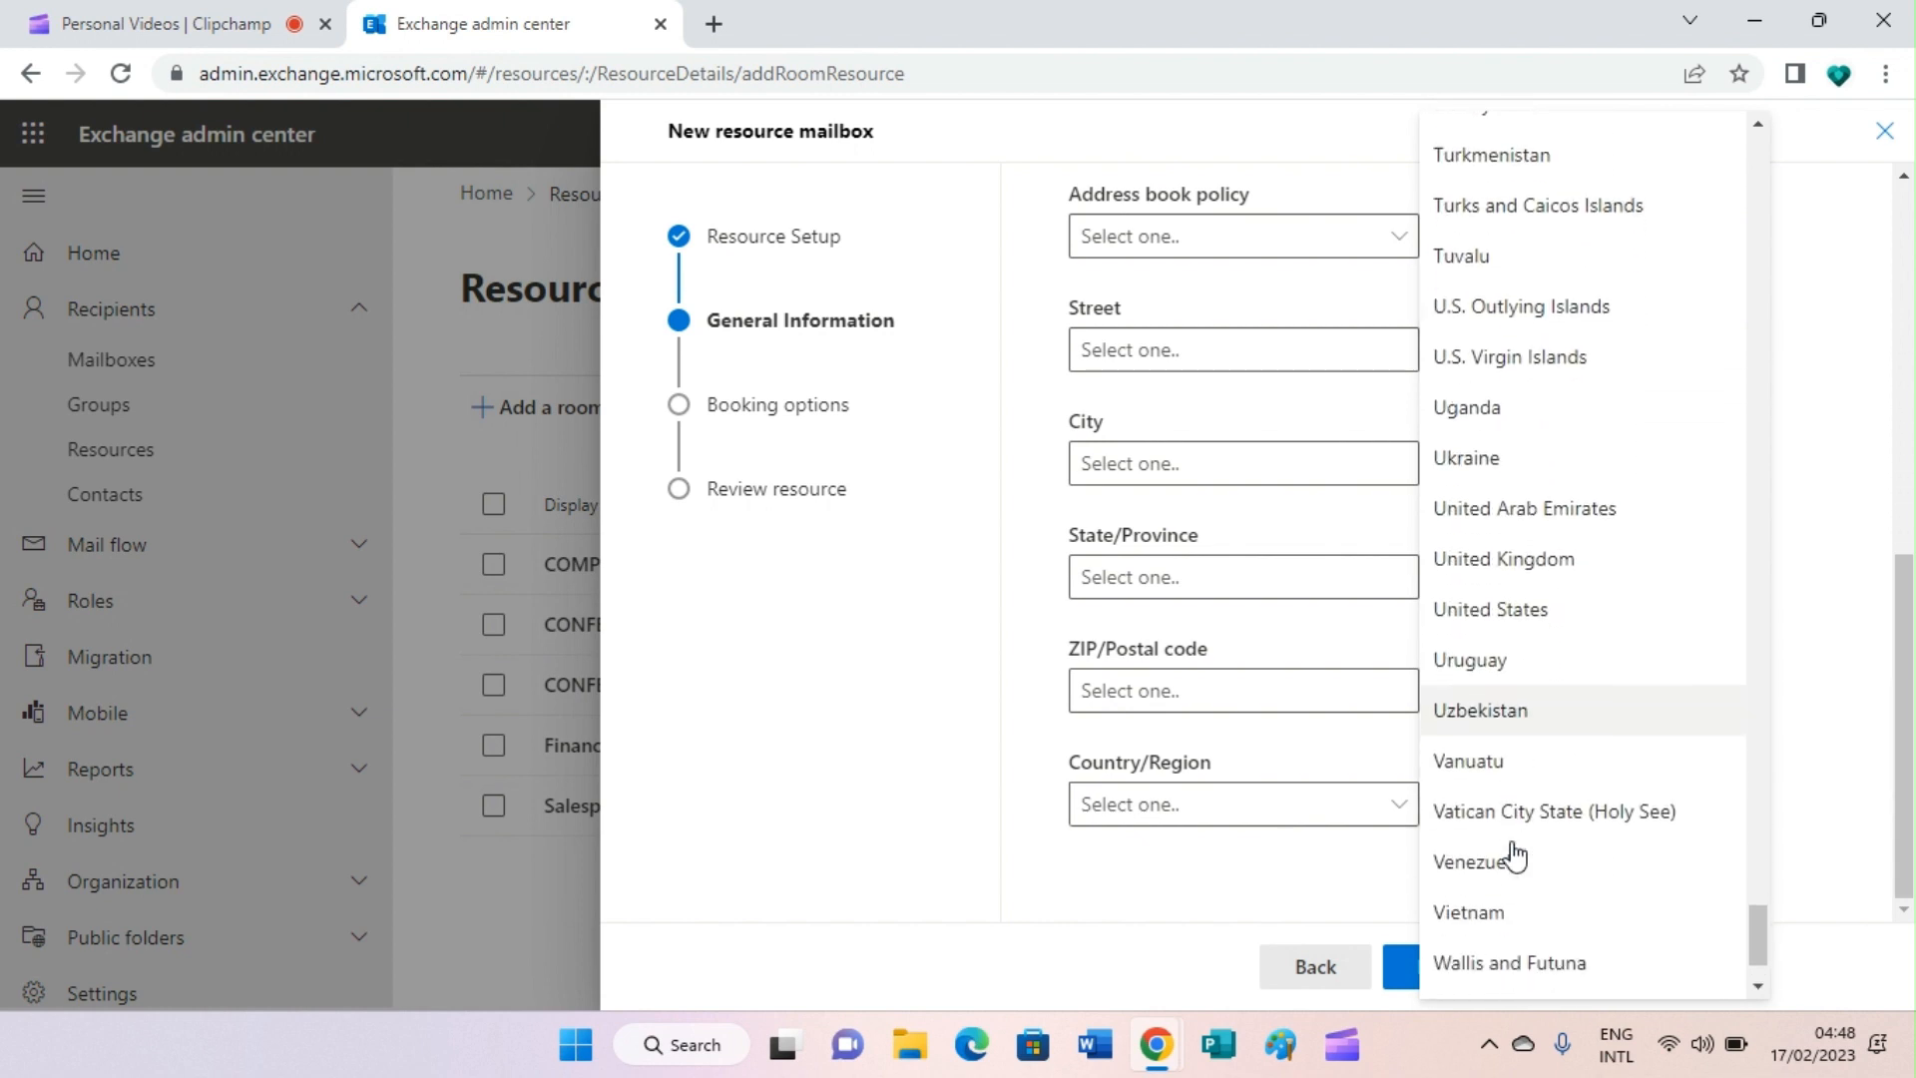
pyautogui.click(1509, 618)
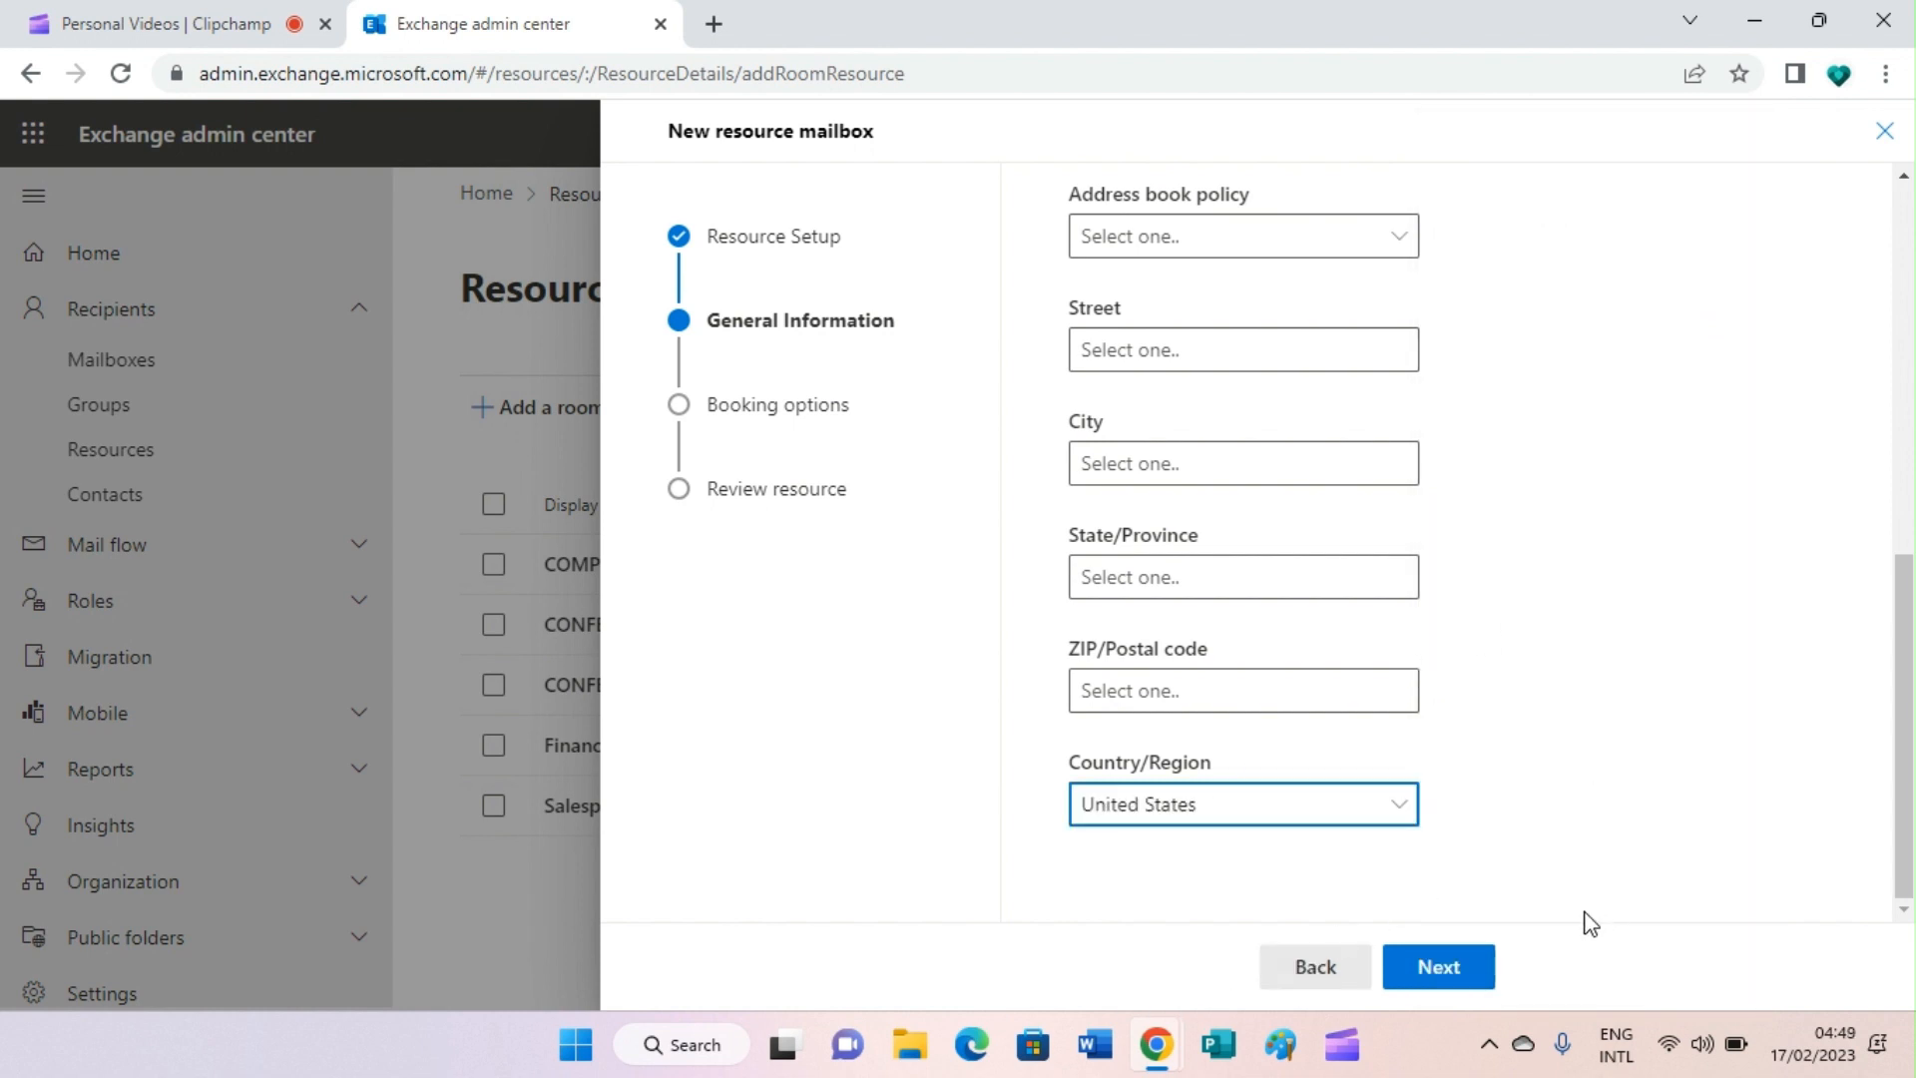
# Change the booking window from 180 to 12 days and continue to Review resource
pyautogui.click(1444, 970)
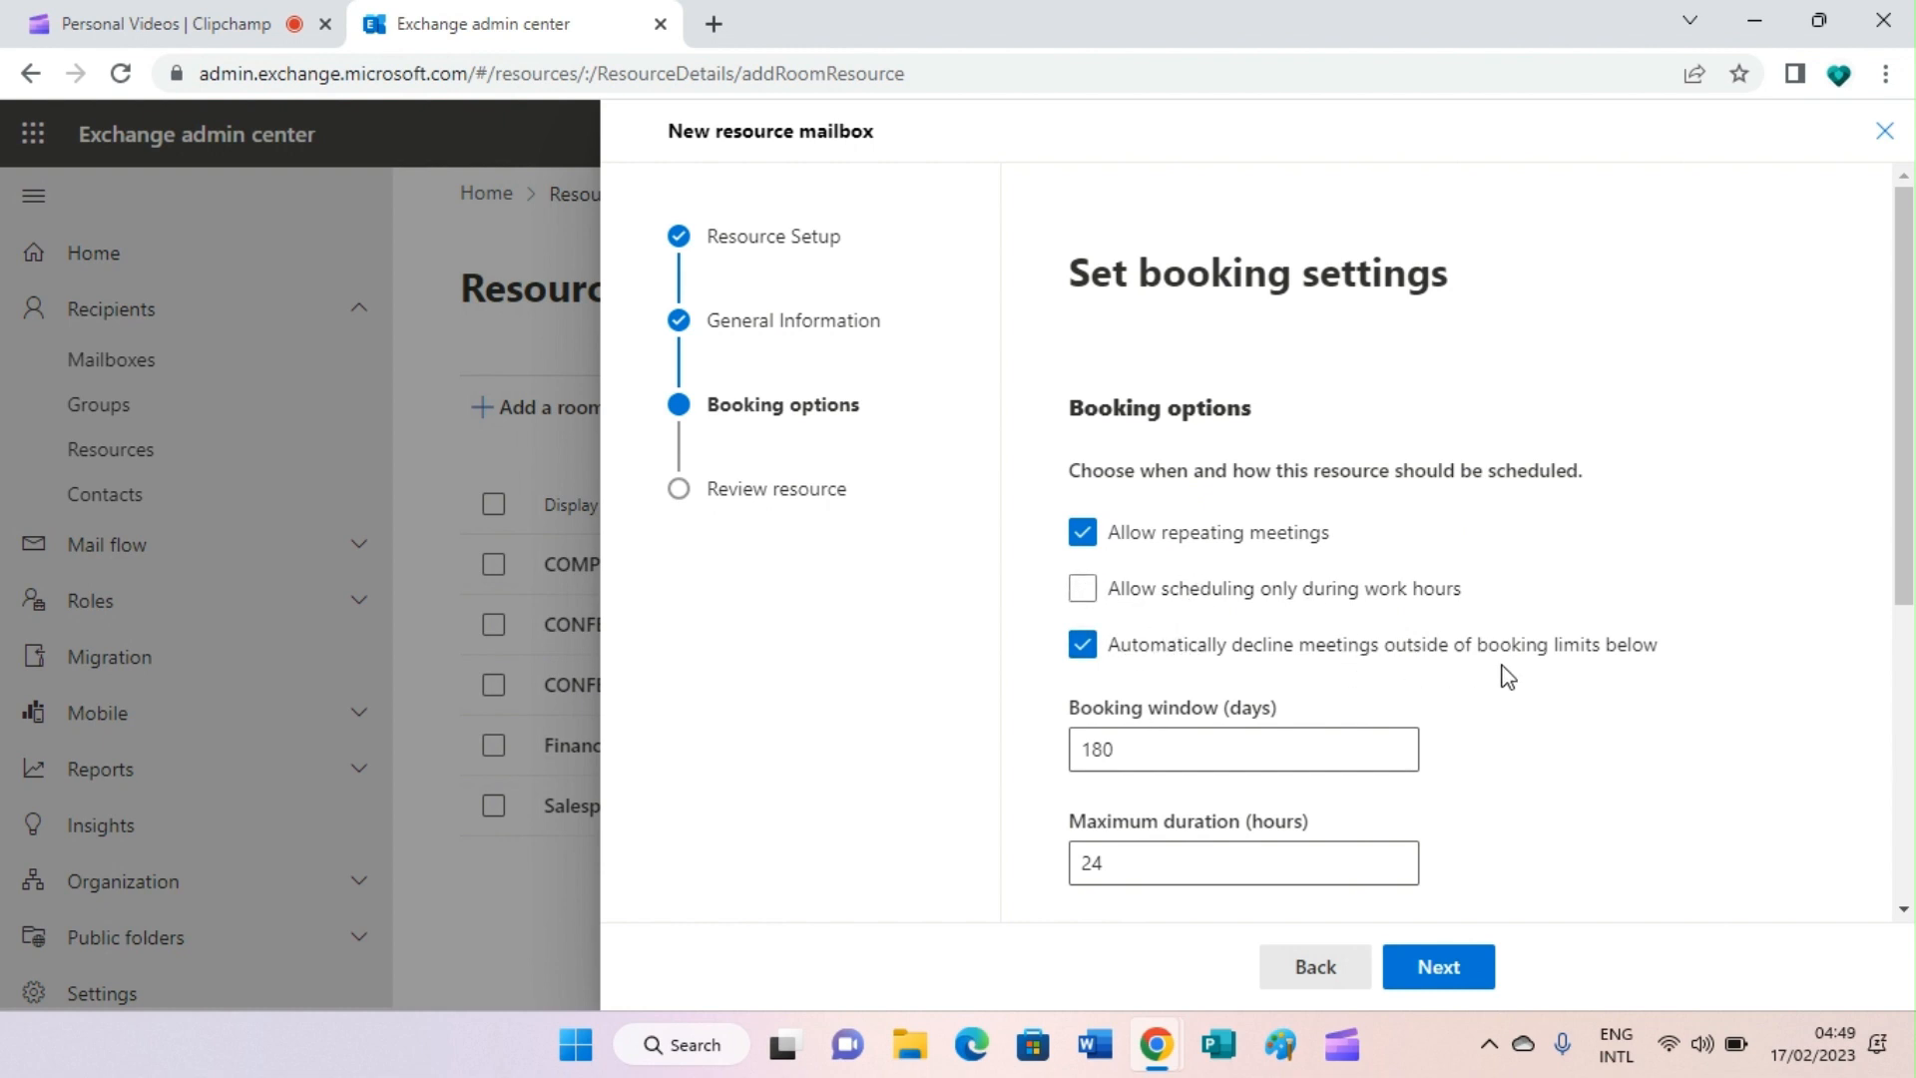
pyautogui.scroll(-1, 1502, 733)
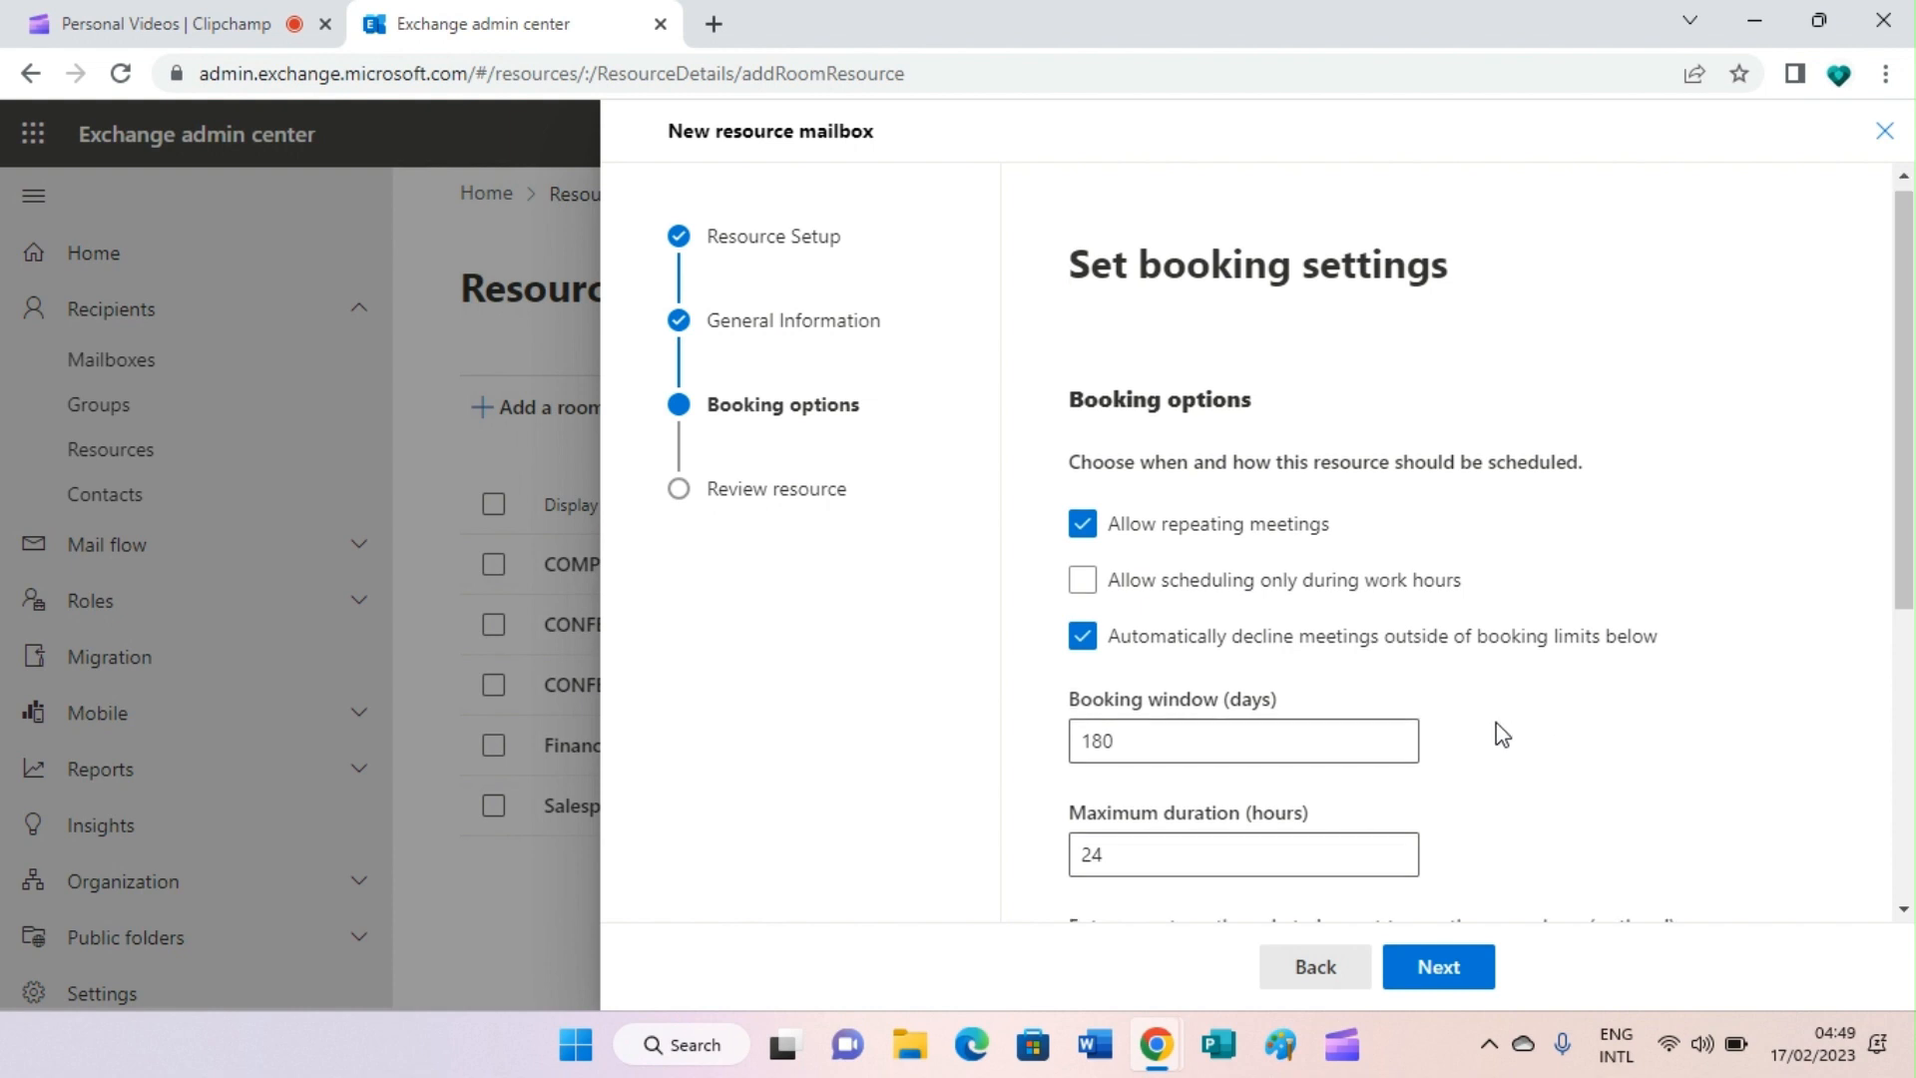
pyautogui.scroll(-3, 1501, 733)
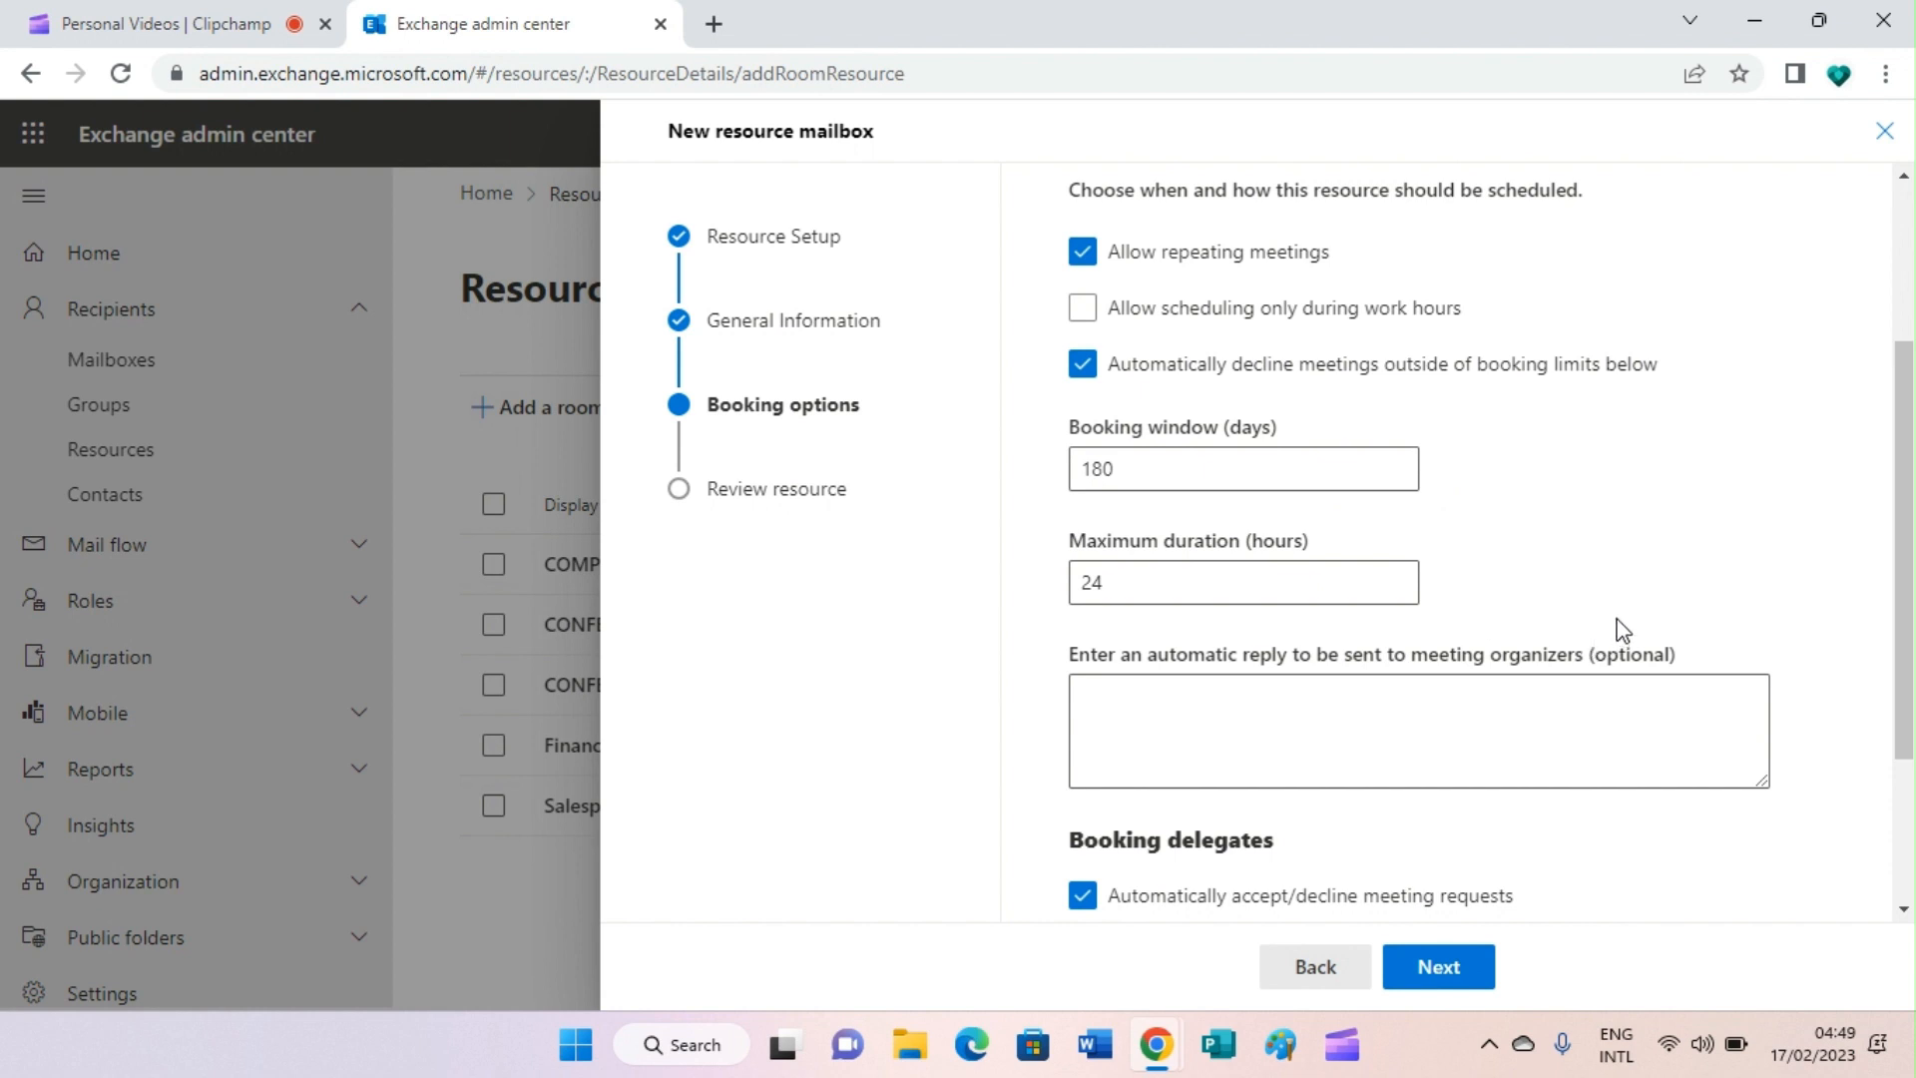
pyautogui.click(1135, 475)
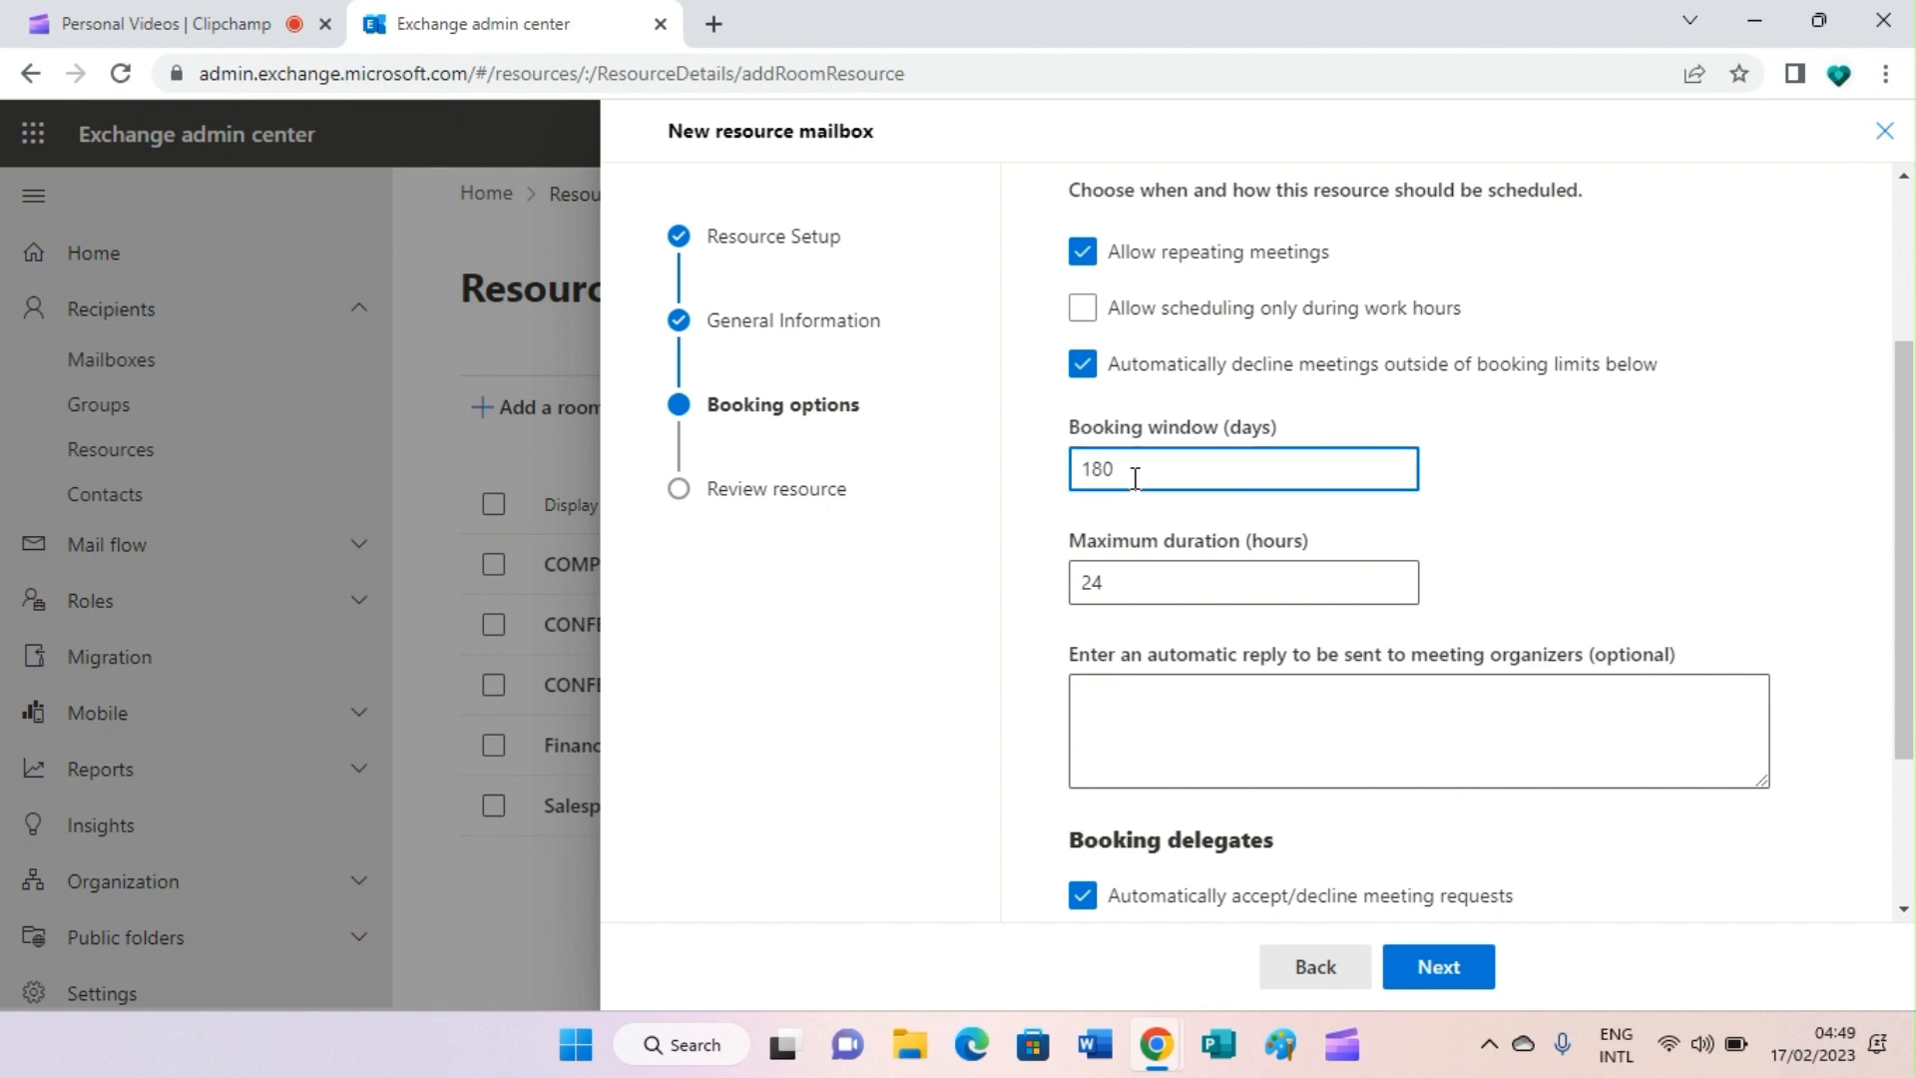
pyautogui.press('BackSpace')
pyautogui.press('BackSpace')
pyautogui.press('BackSpace')
pyautogui.write('12')
pyautogui.scroll(-3, 1543, 594)
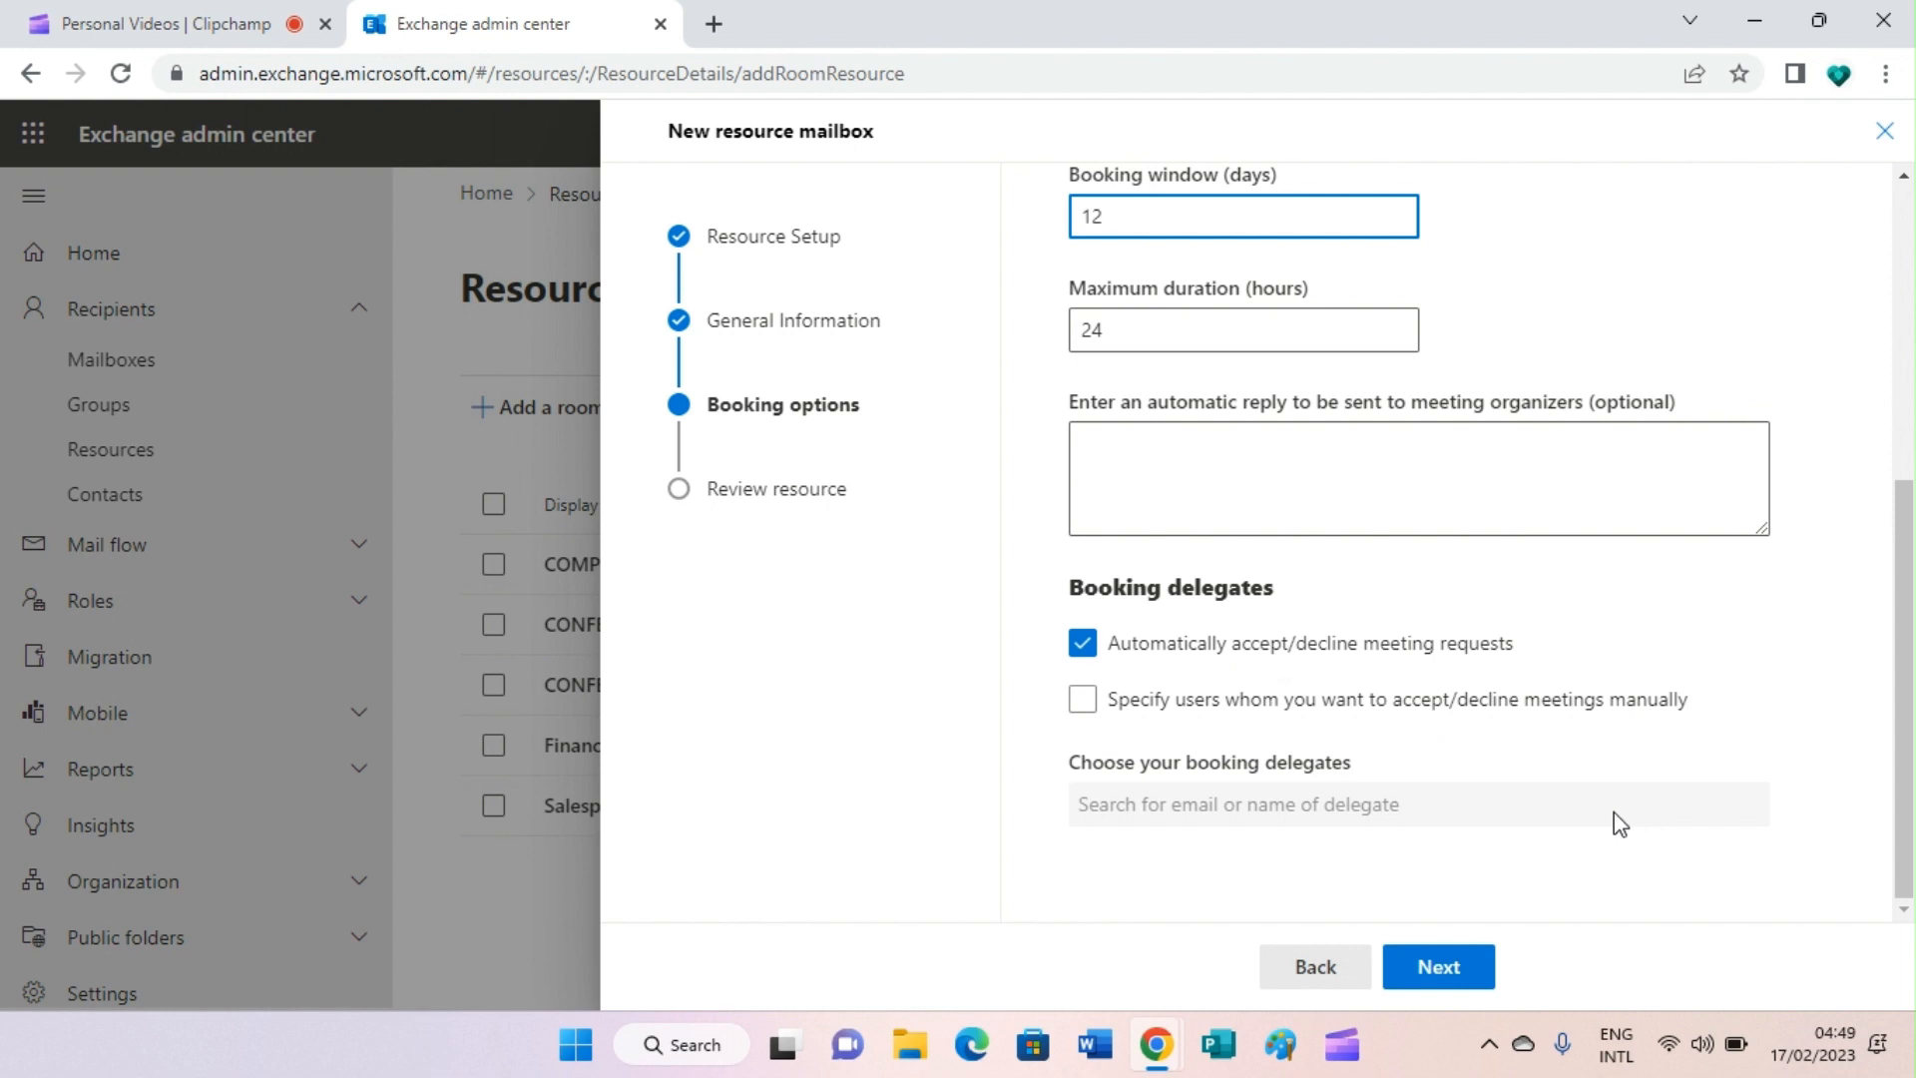
pyautogui.click(1444, 974)
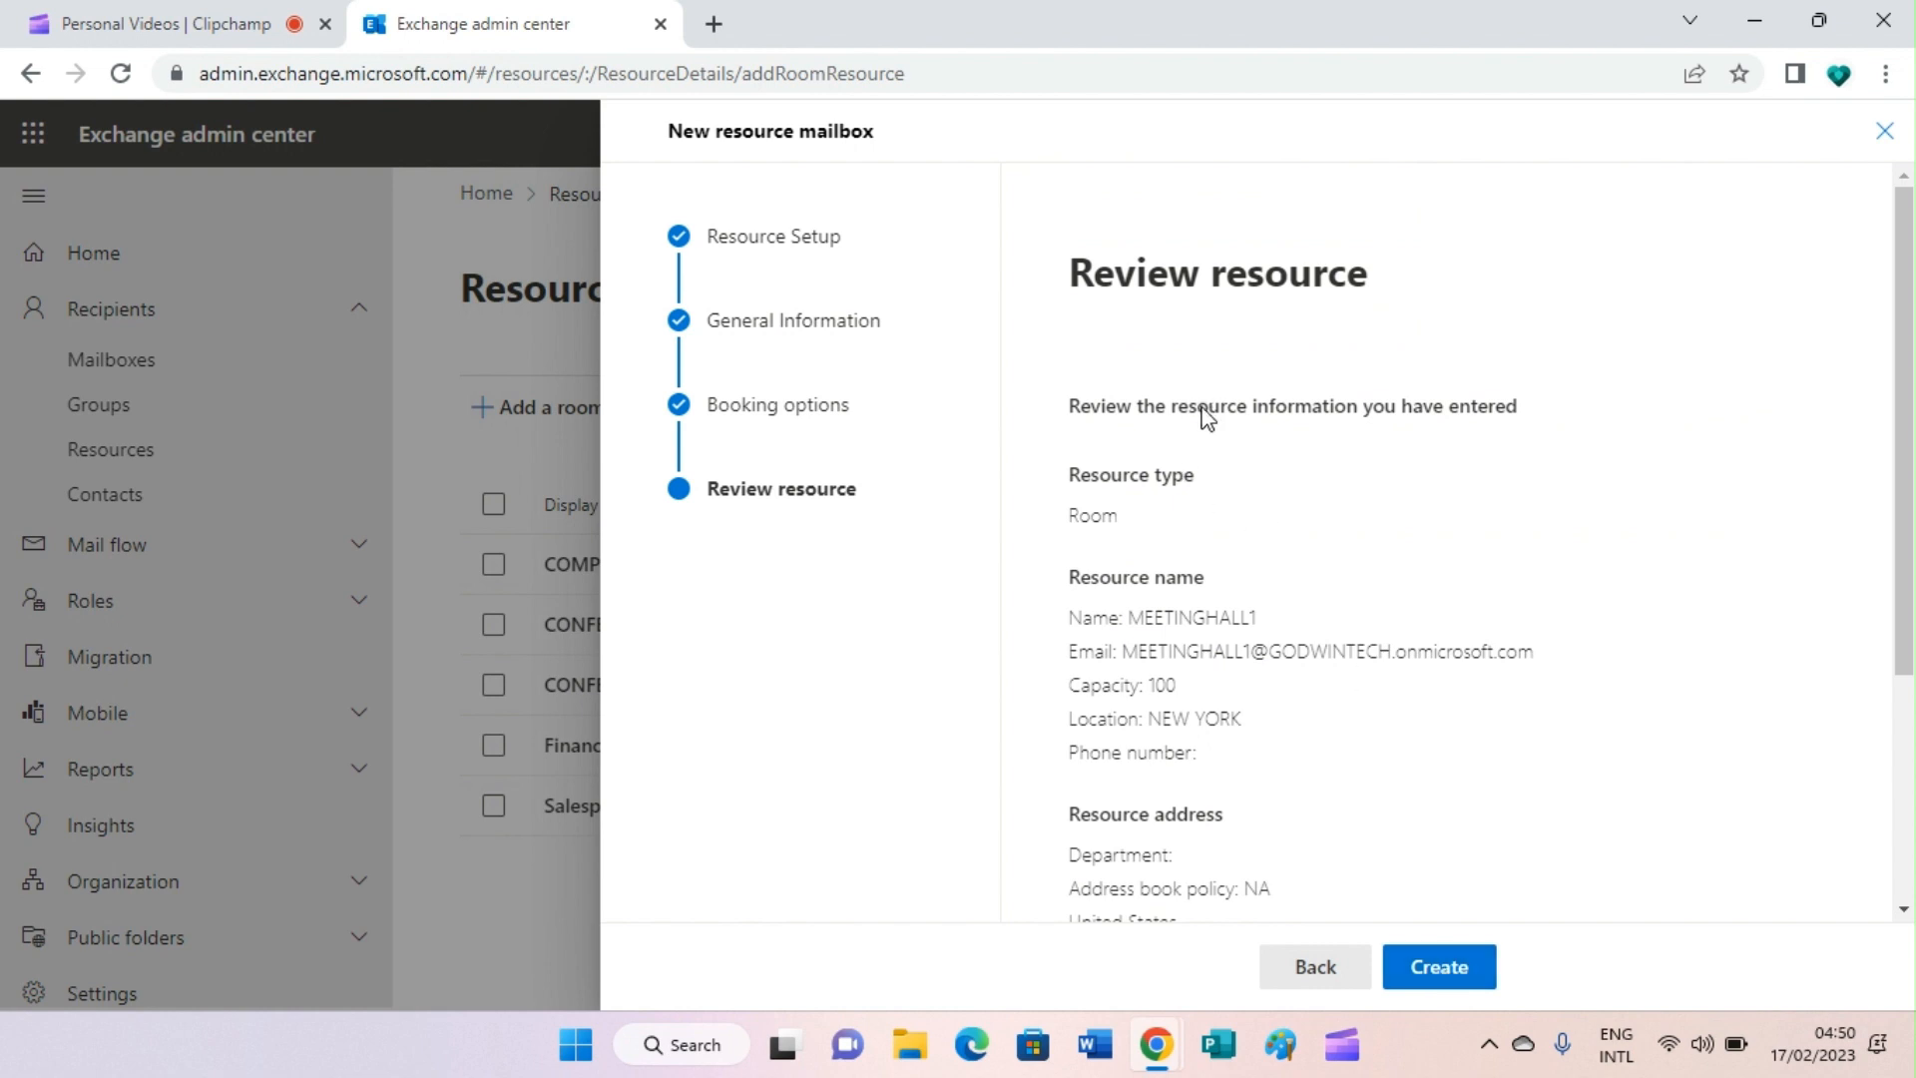
# Review the MEETINGHALL1 summary and create the room mailbox
pyautogui.scroll(-3, 1207, 446)
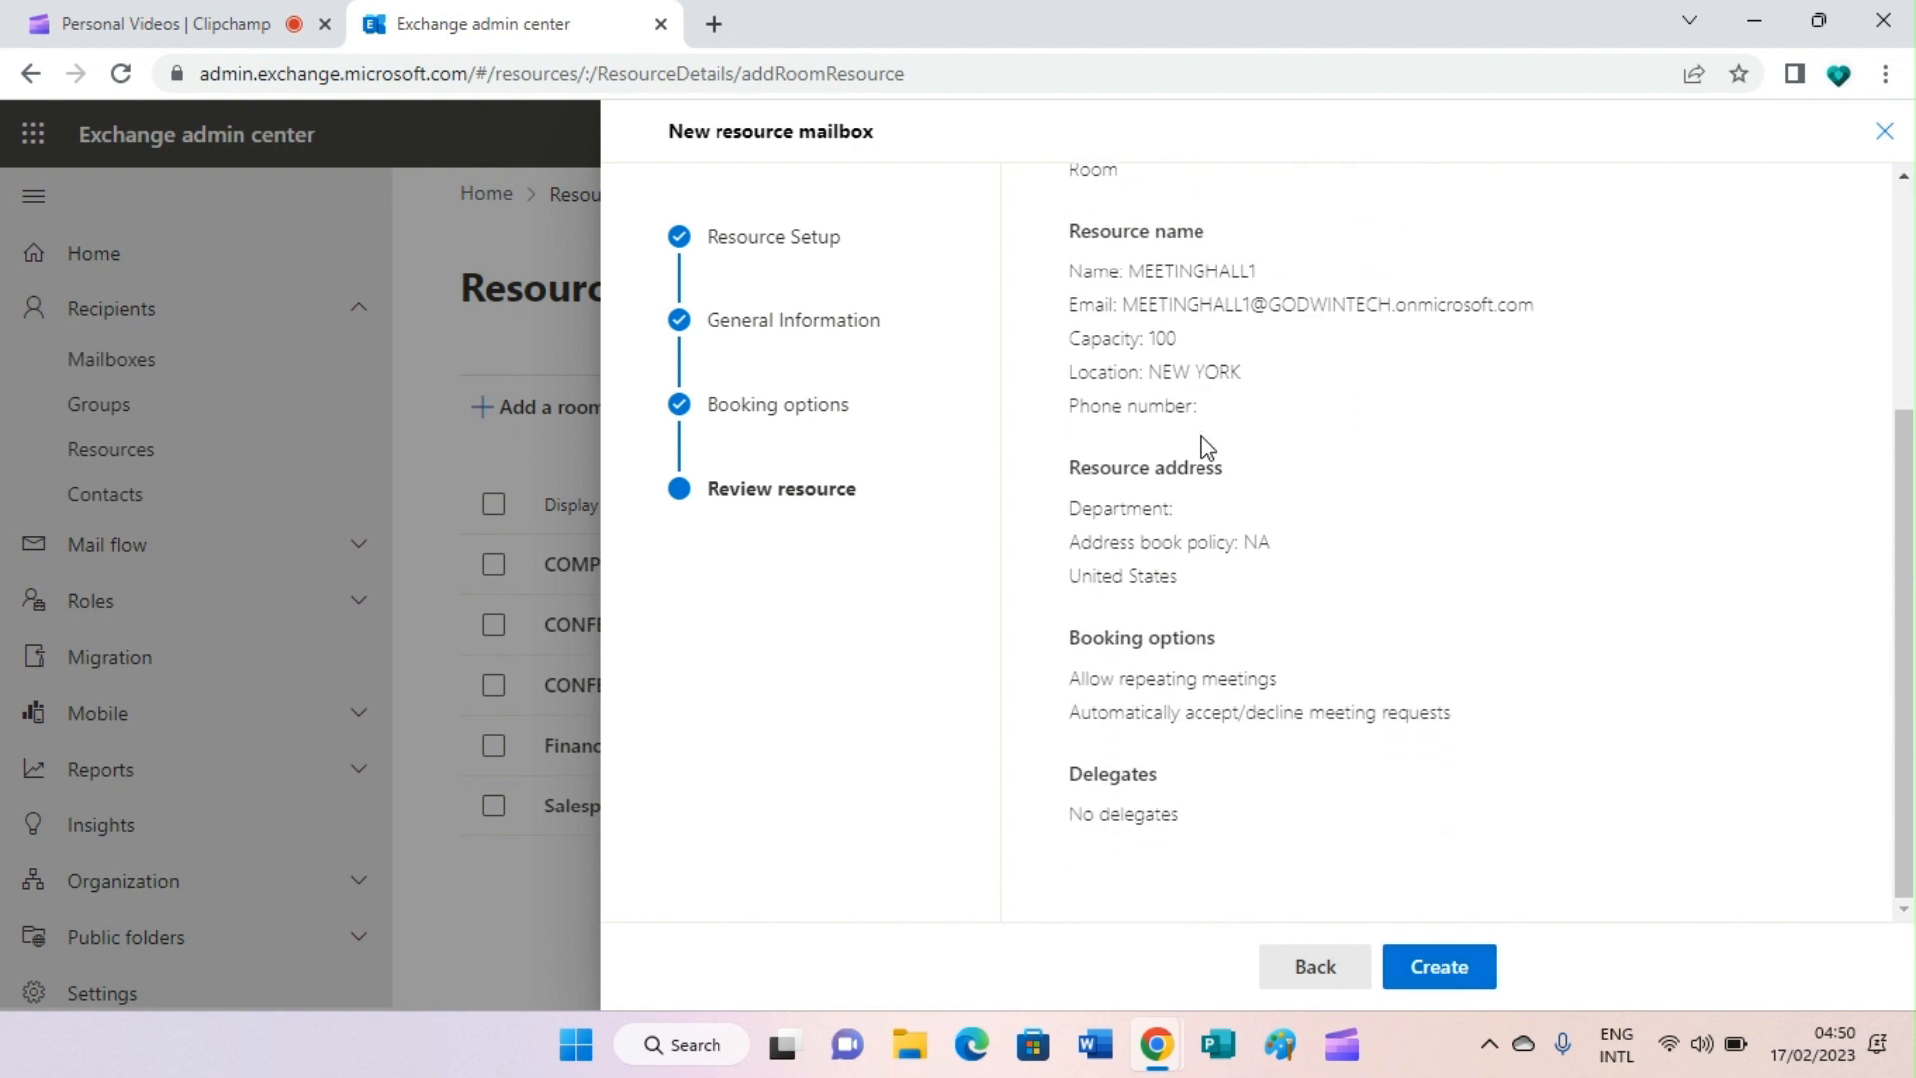
pyautogui.scroll(3, 1207, 446)
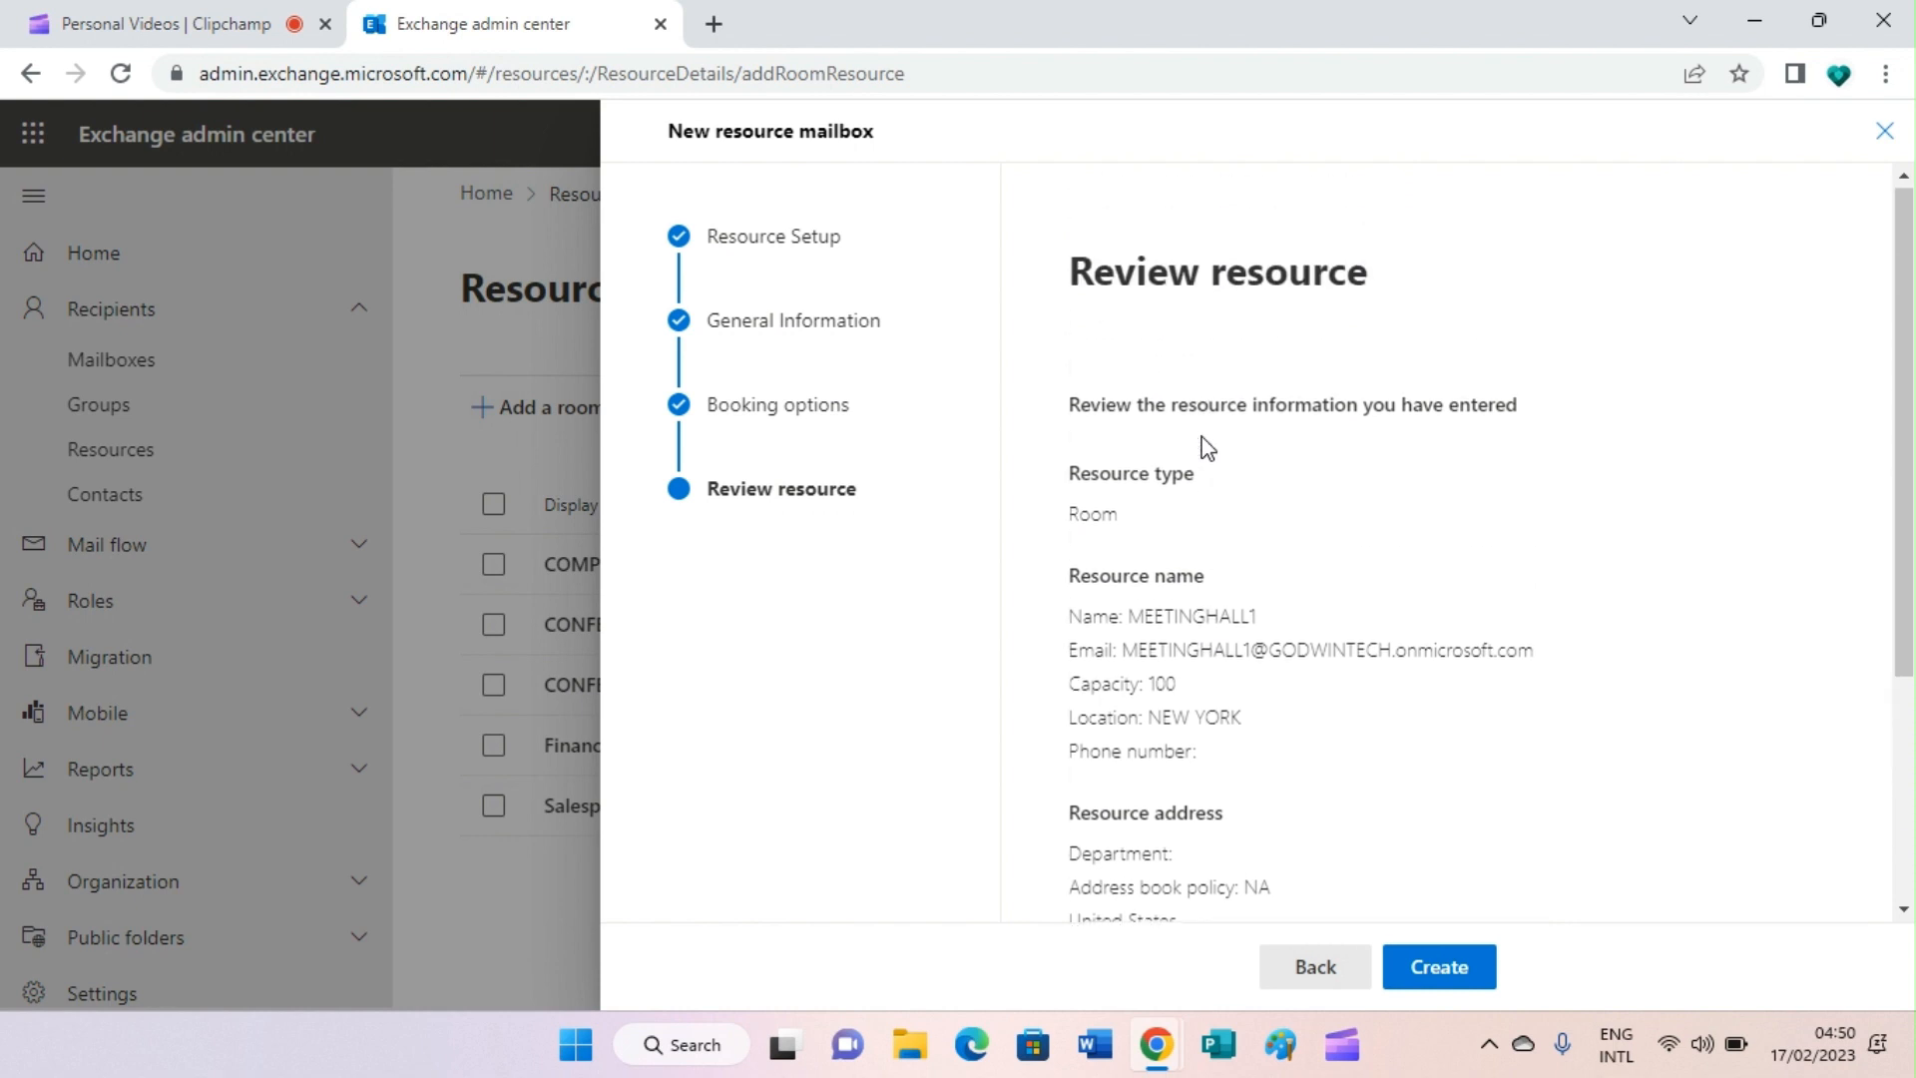
pyautogui.scroll(-3, 1207, 446)
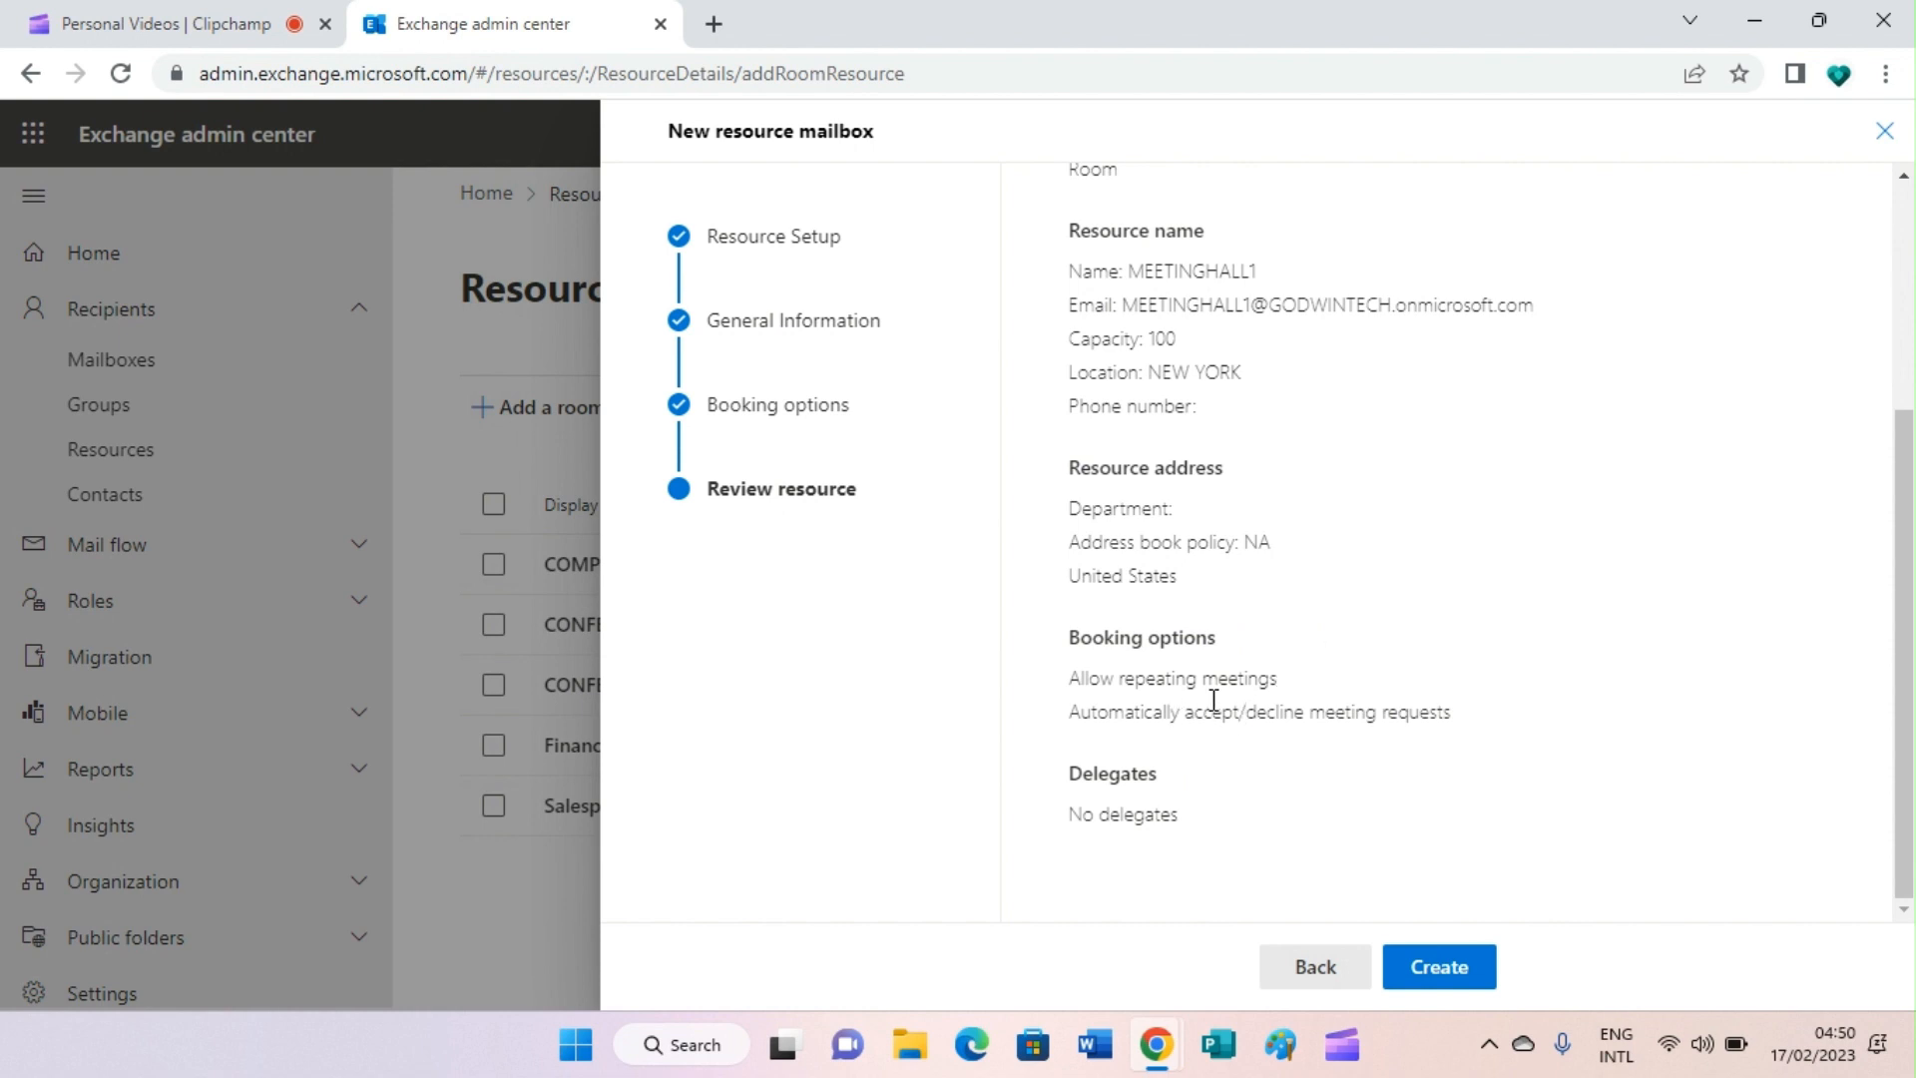
pyautogui.click(1443, 973)
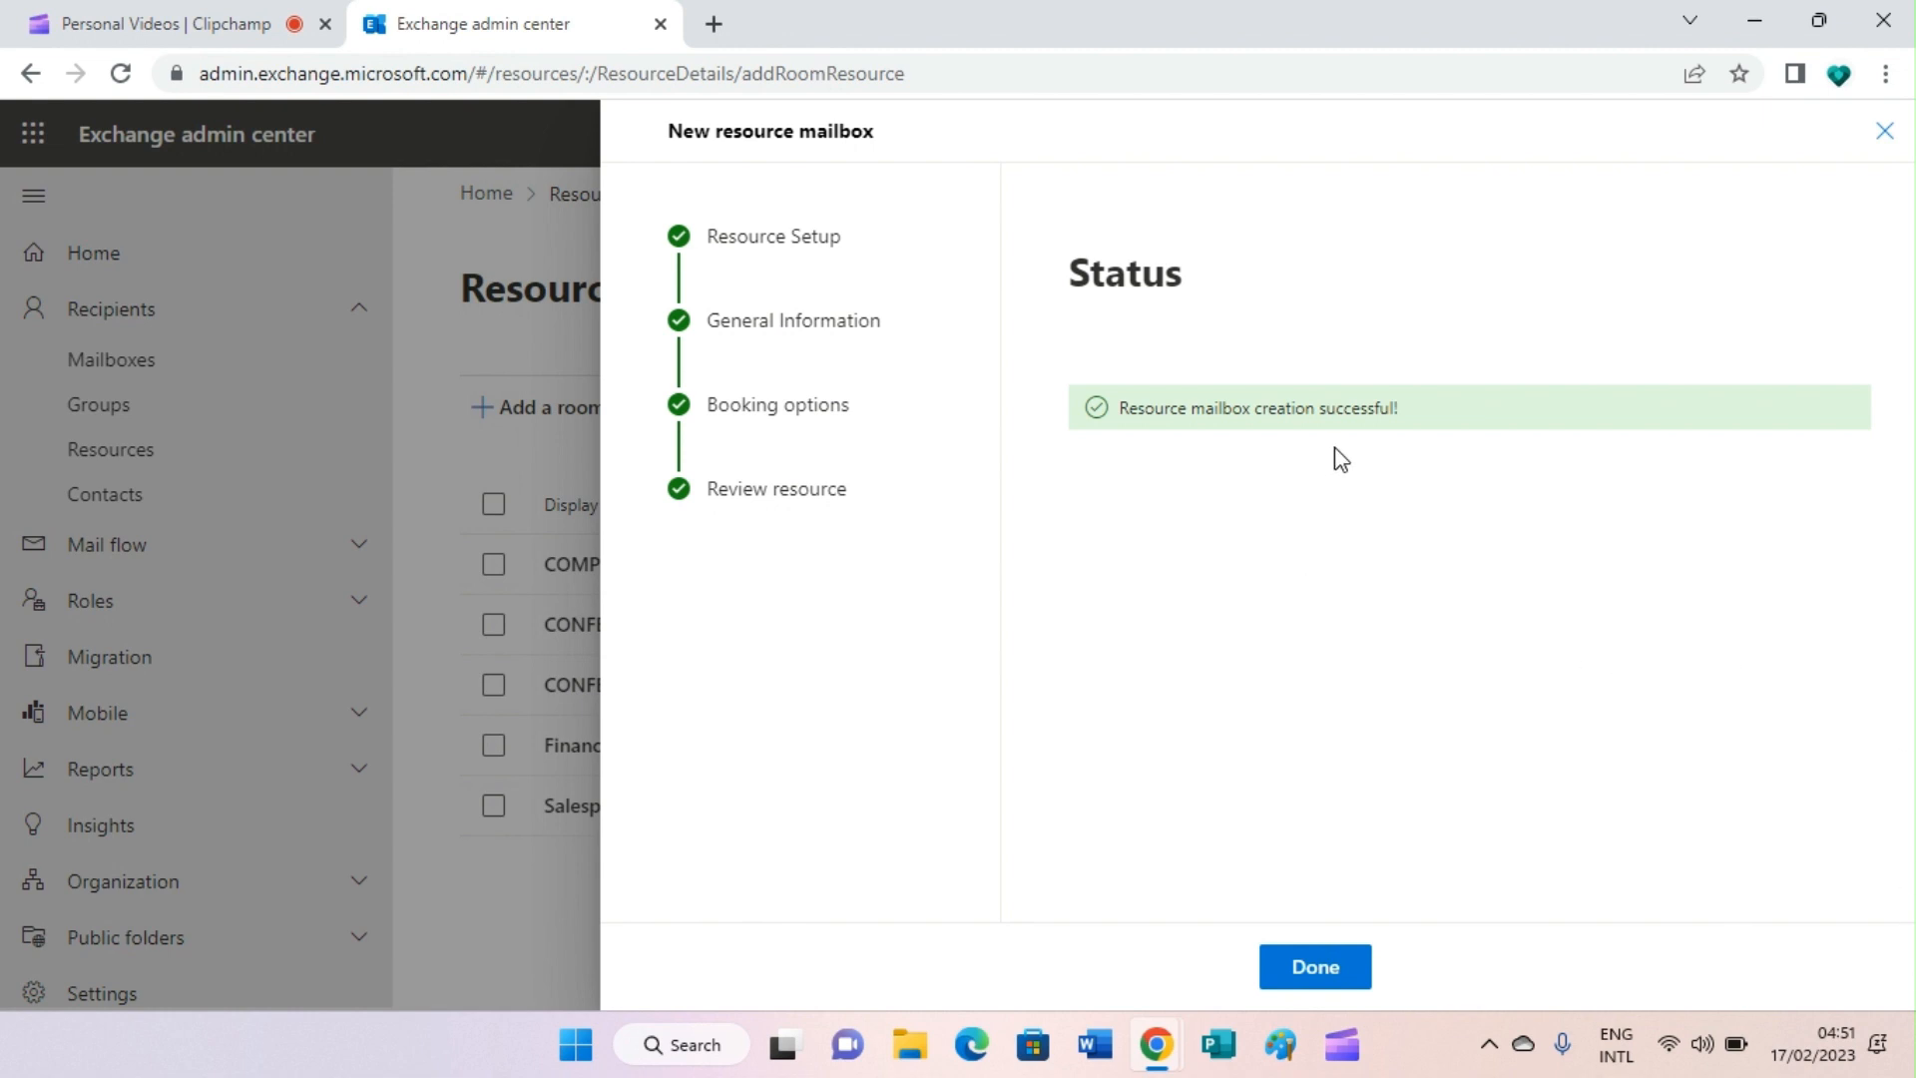
# Close the wizard with Done to see MEETINGHALL1 listed as a Room
pyautogui.click(1307, 968)
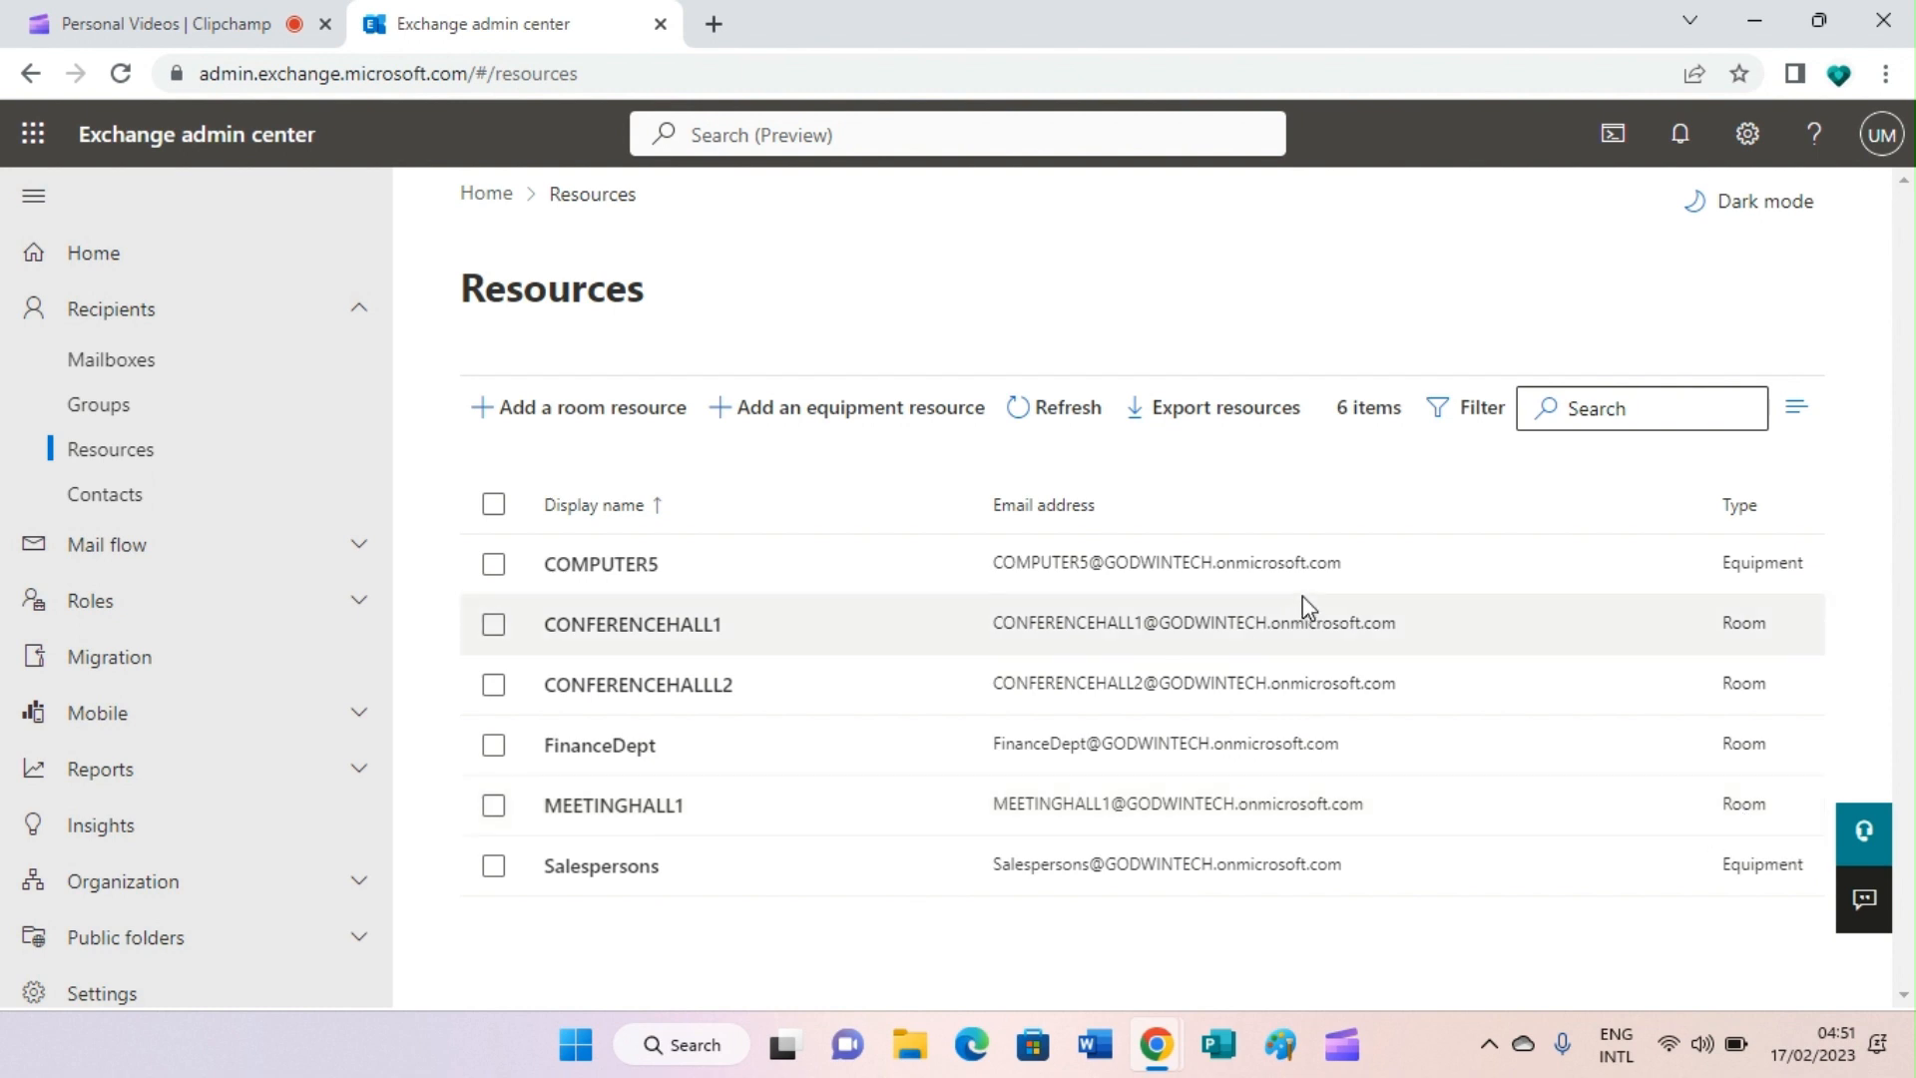
# Minimize Chrome to show the Windows desktop
pyautogui.click(1737, 6)
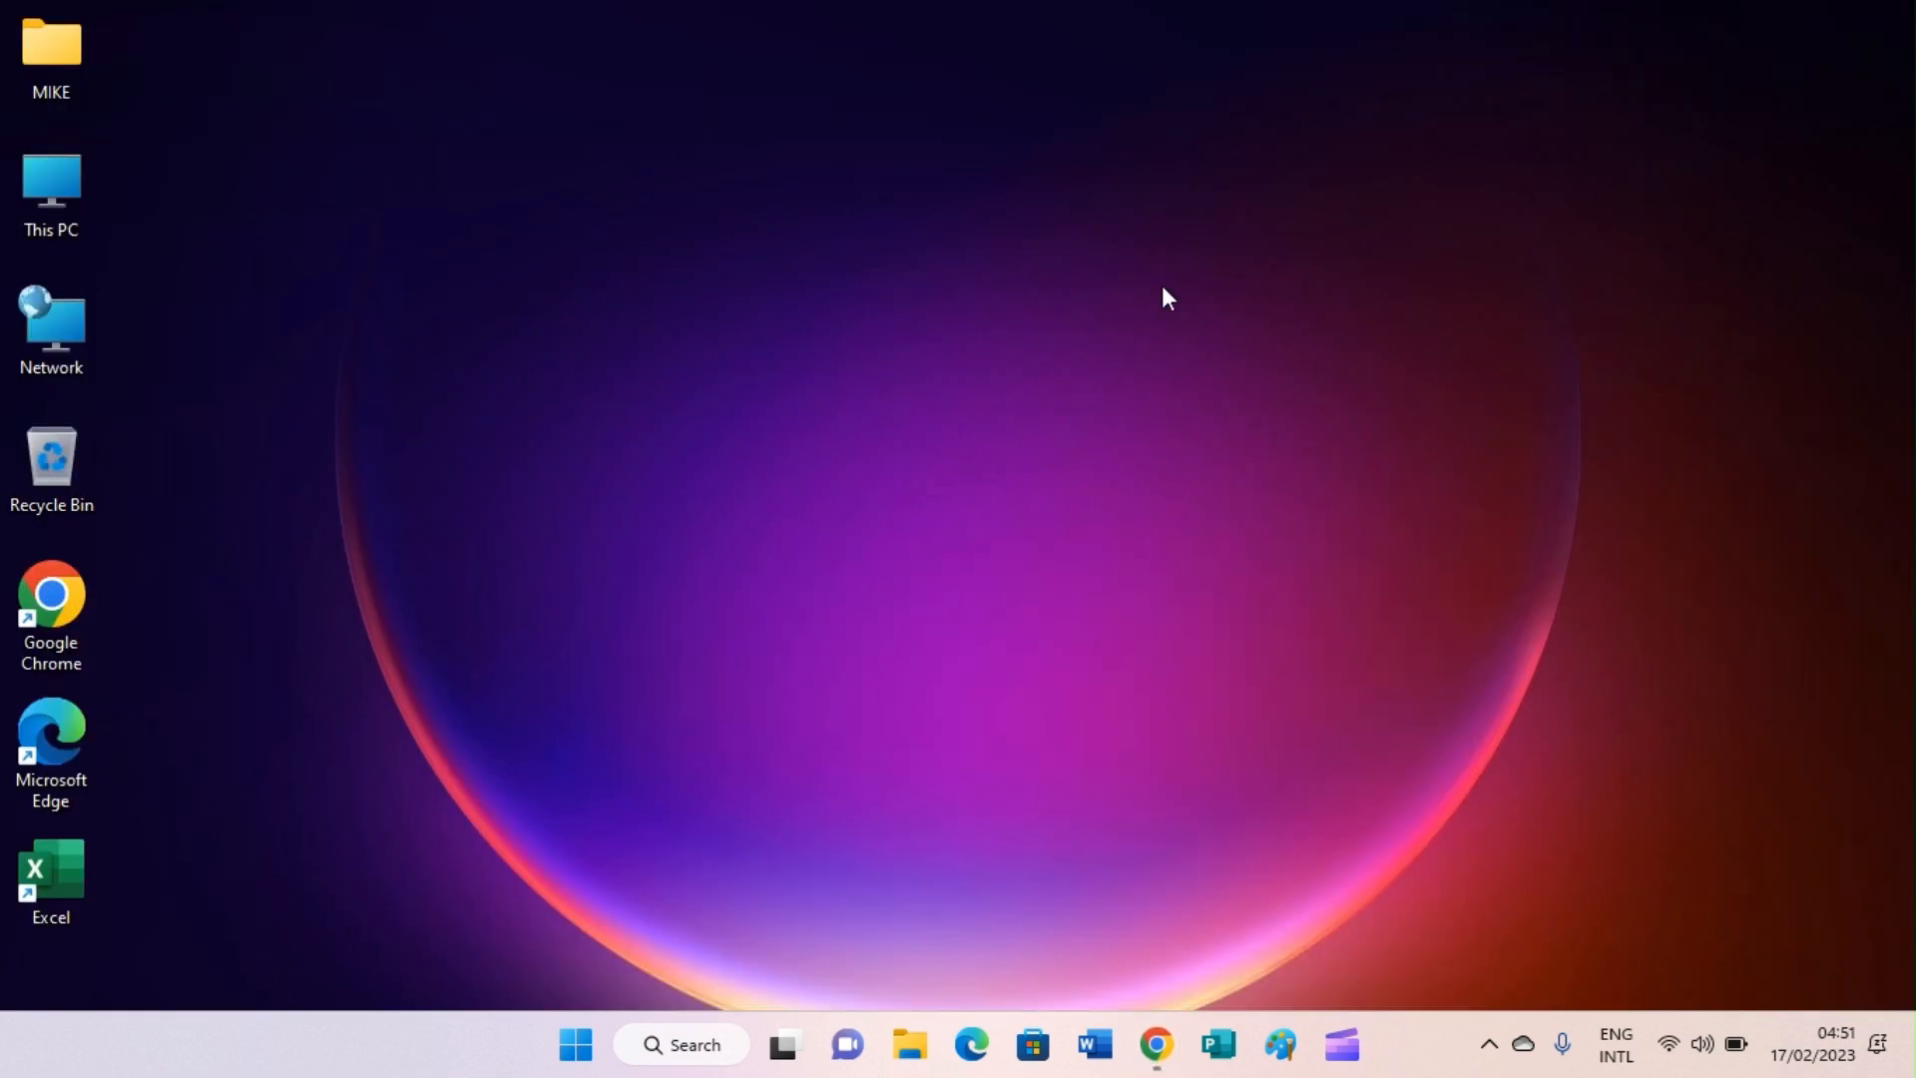